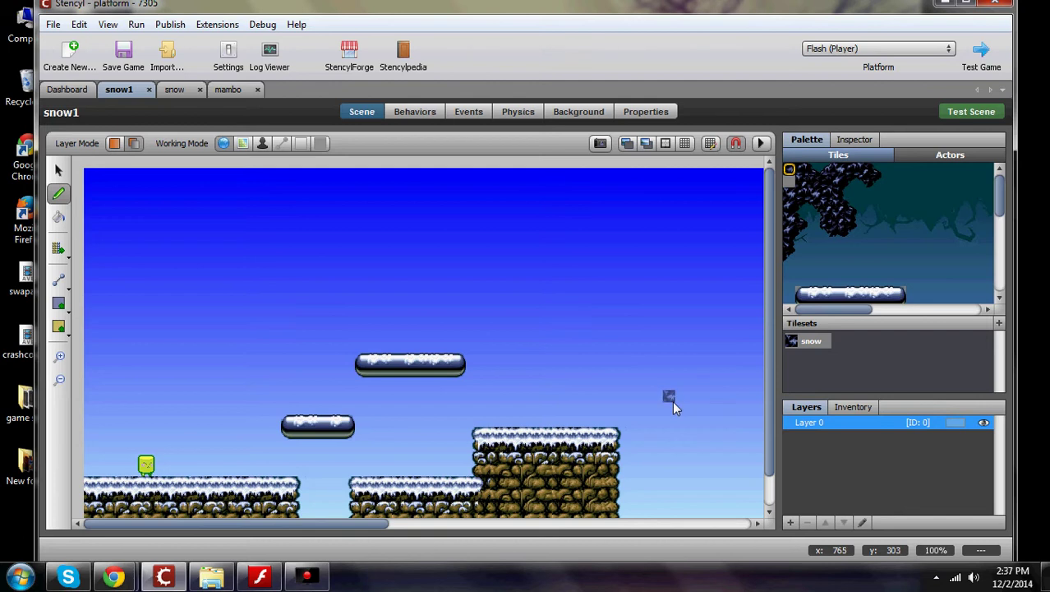
Step: Look over the tiles in the snow tileset and return to the snow1 scene
click(174, 90)
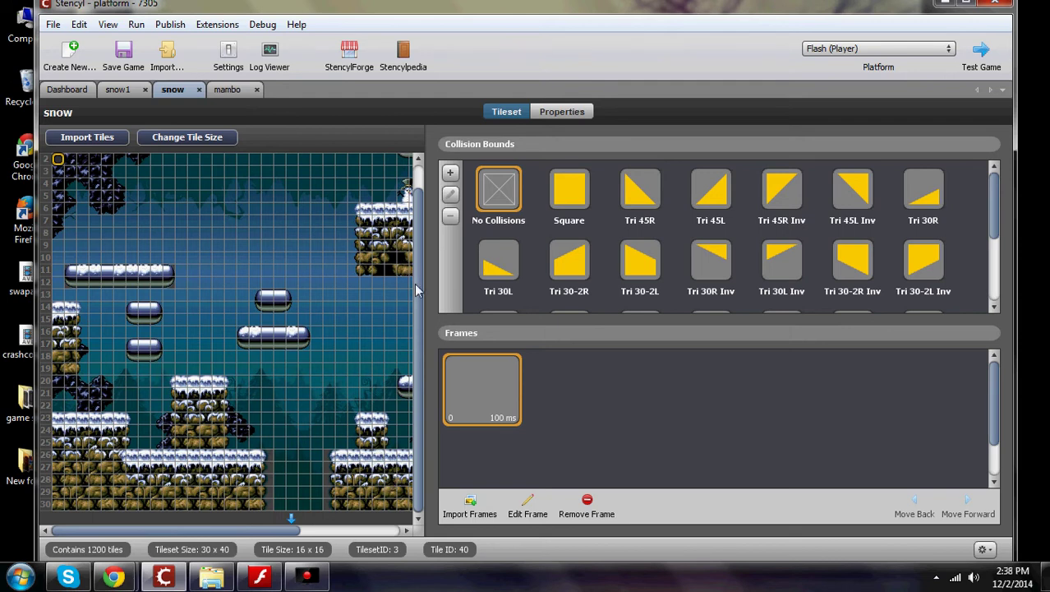
drag(415, 289, 420, 227)
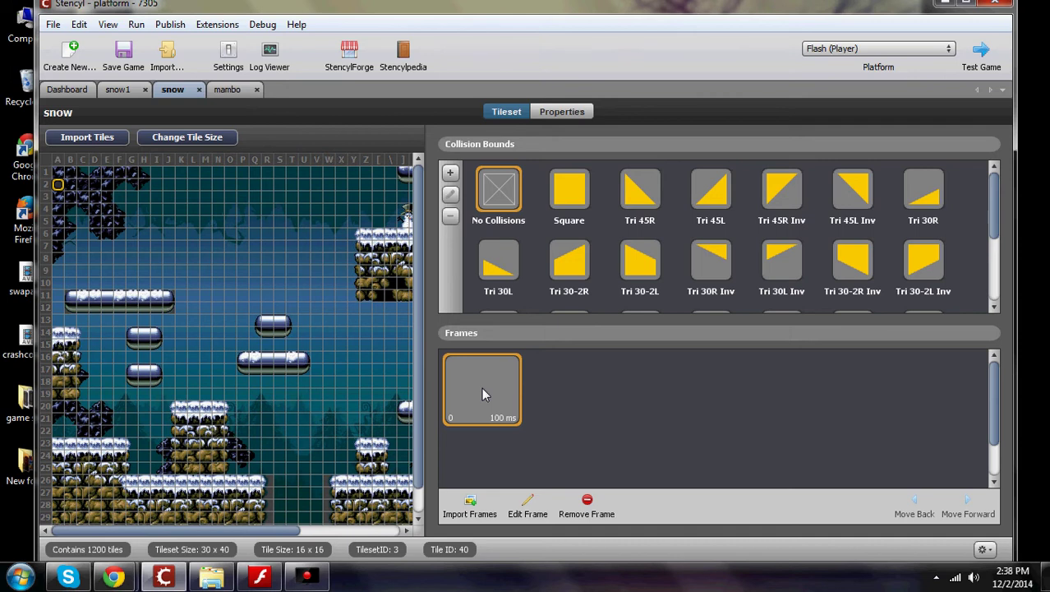
click(119, 90)
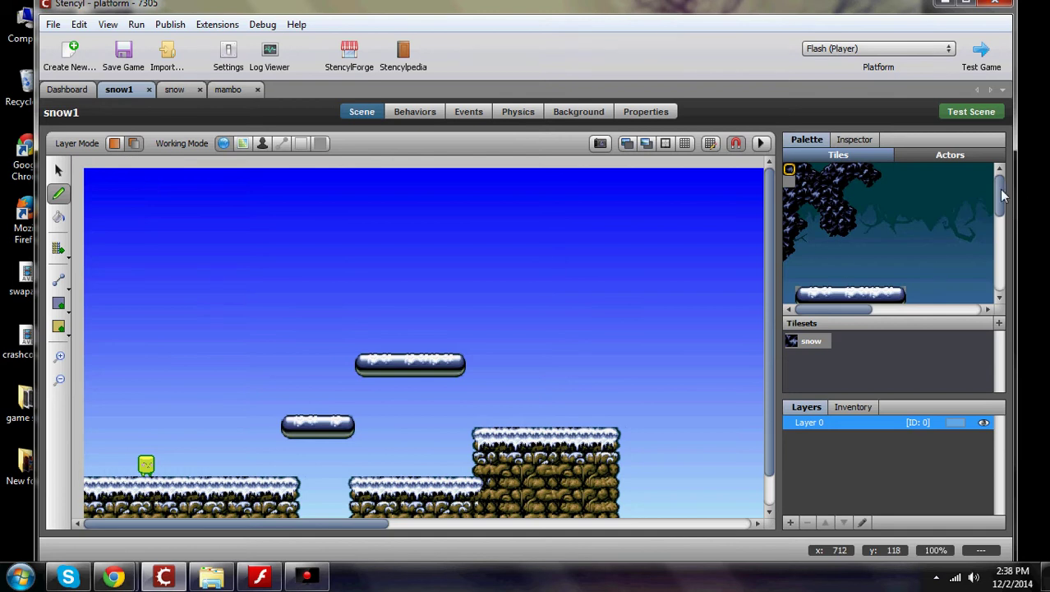
Step: Place five copies of the long snow-capped platform in the sky area of the snow1 scene
drag(1001, 194, 1003, 215)
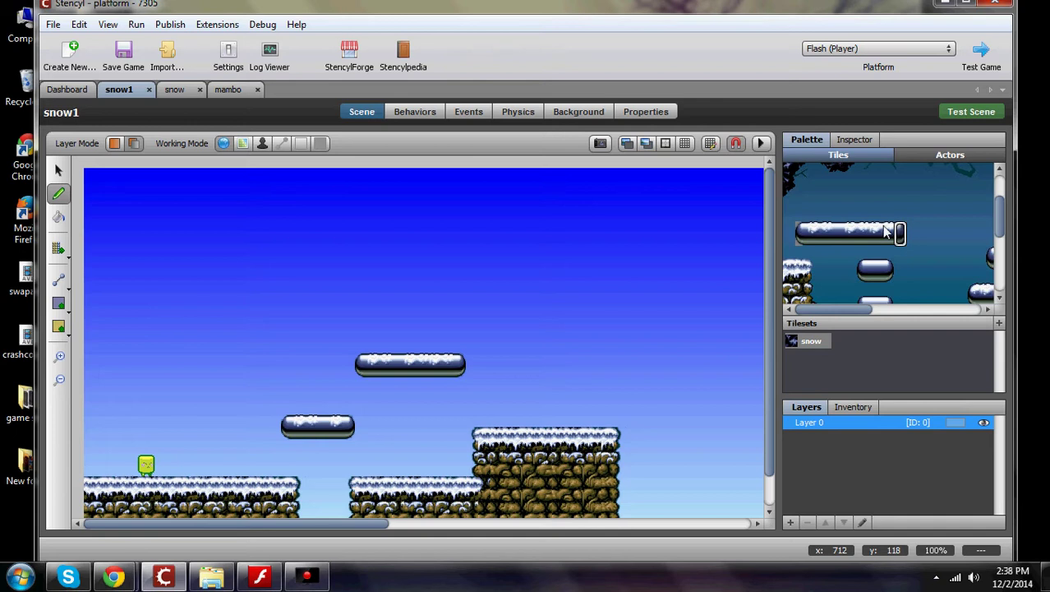
drag(899, 235, 809, 232)
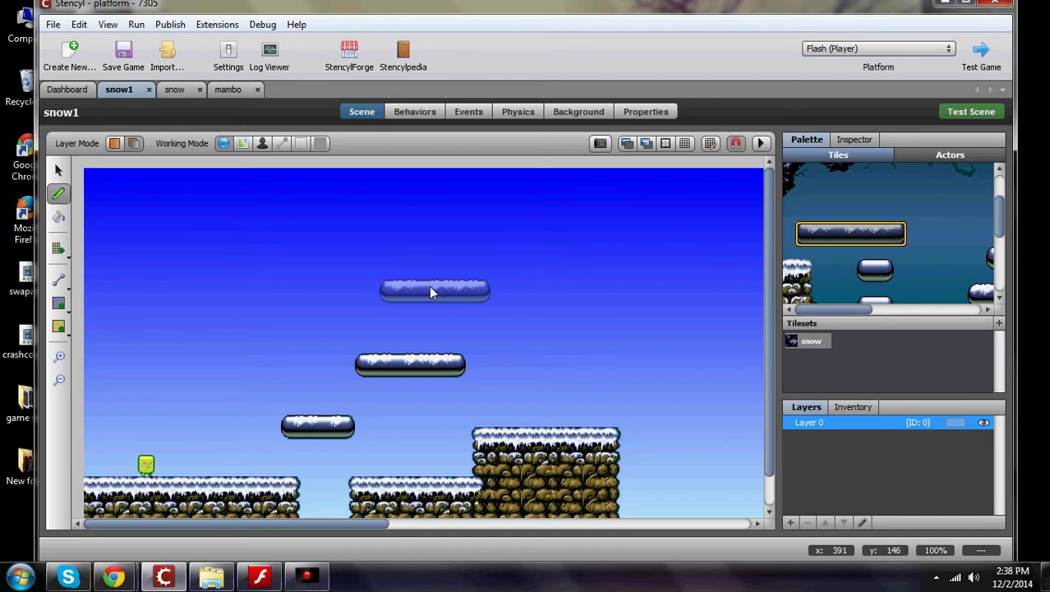
click(414, 226)
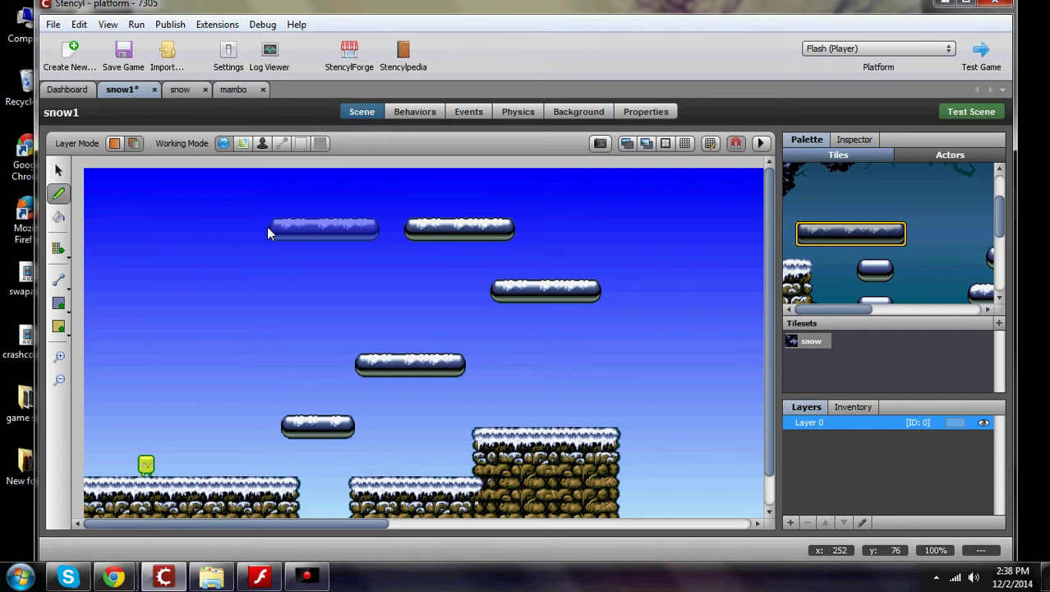
click(266, 227)
click(191, 297)
click(132, 234)
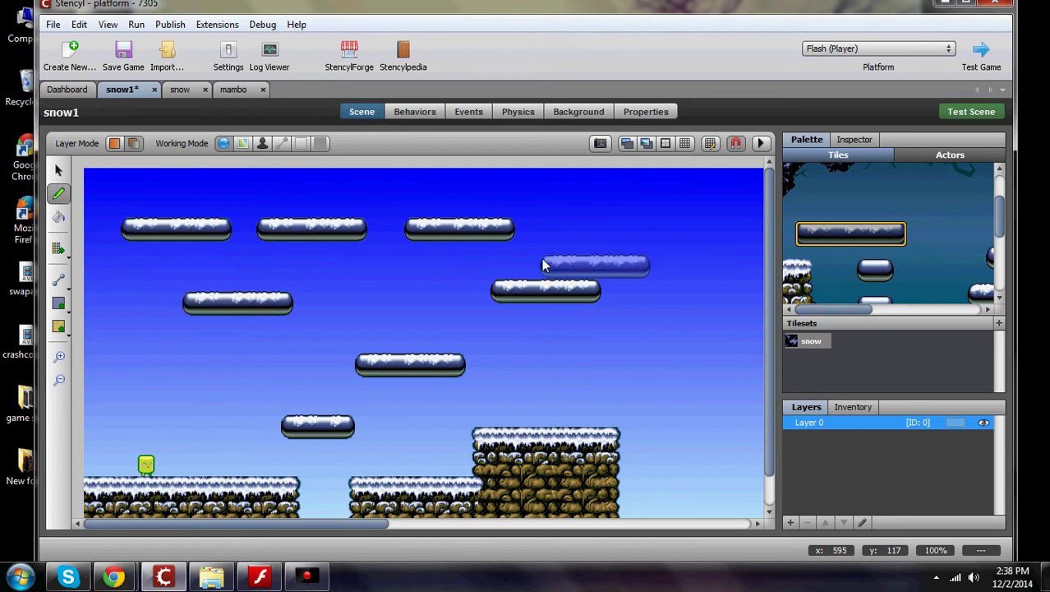
Step: Undo the placement of all five added snow platforms
click(78, 23)
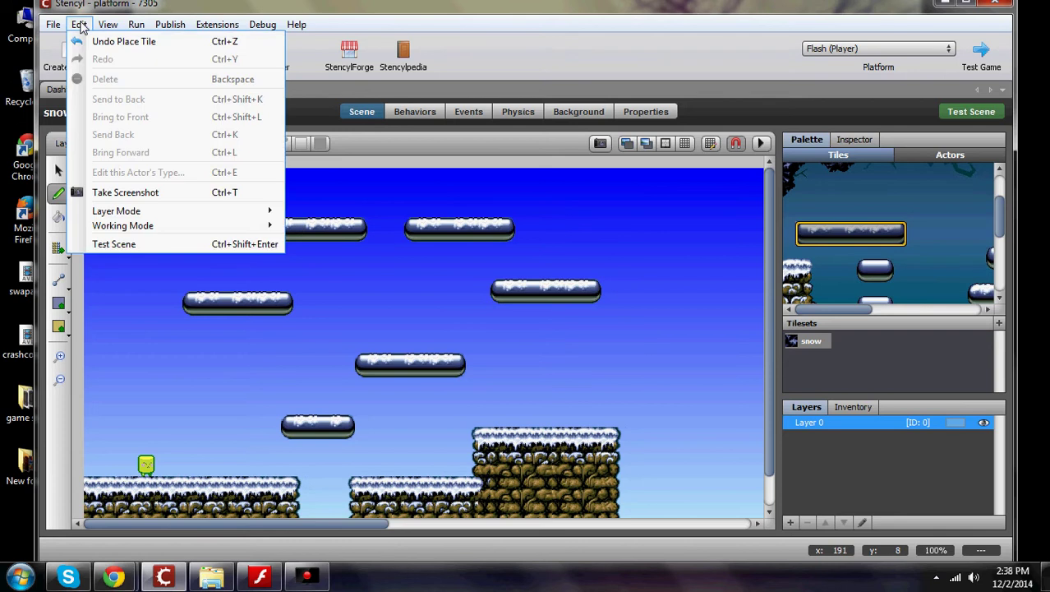
click(117, 42)
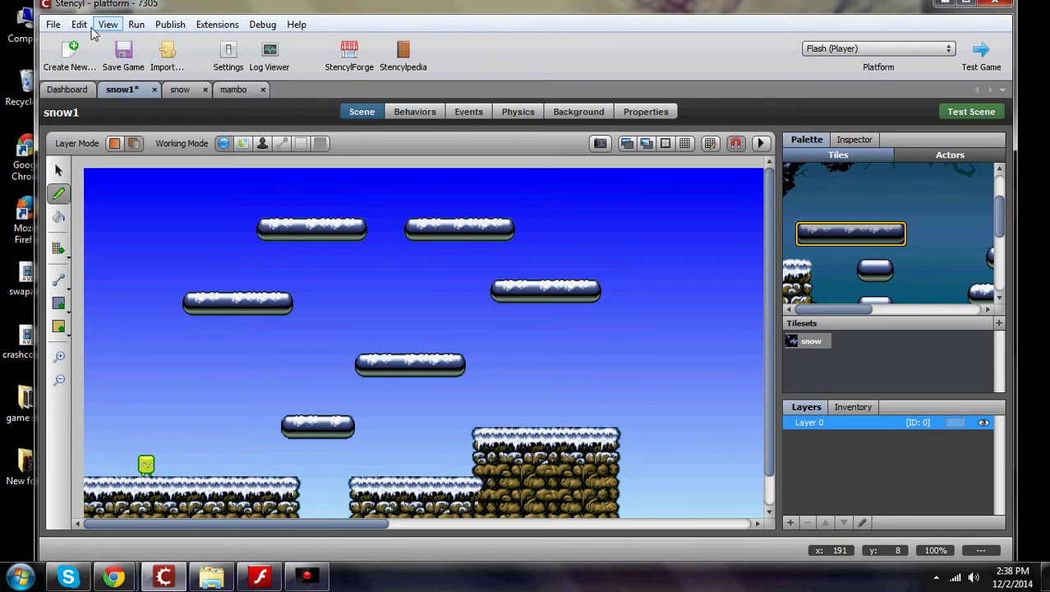
click(83, 25)
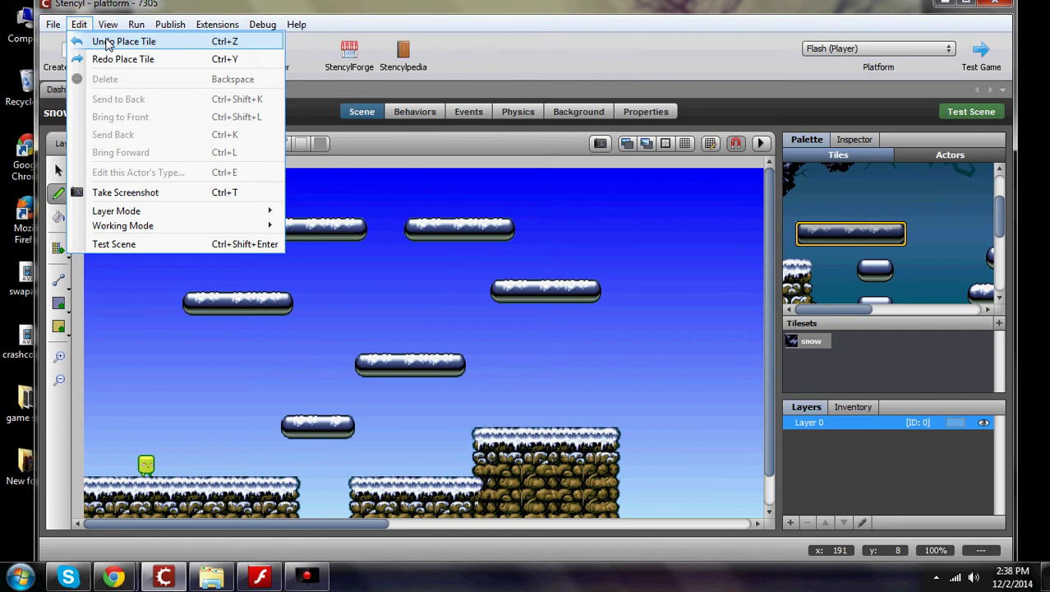
click(108, 41)
click(107, 24)
mouse_move(79, 24)
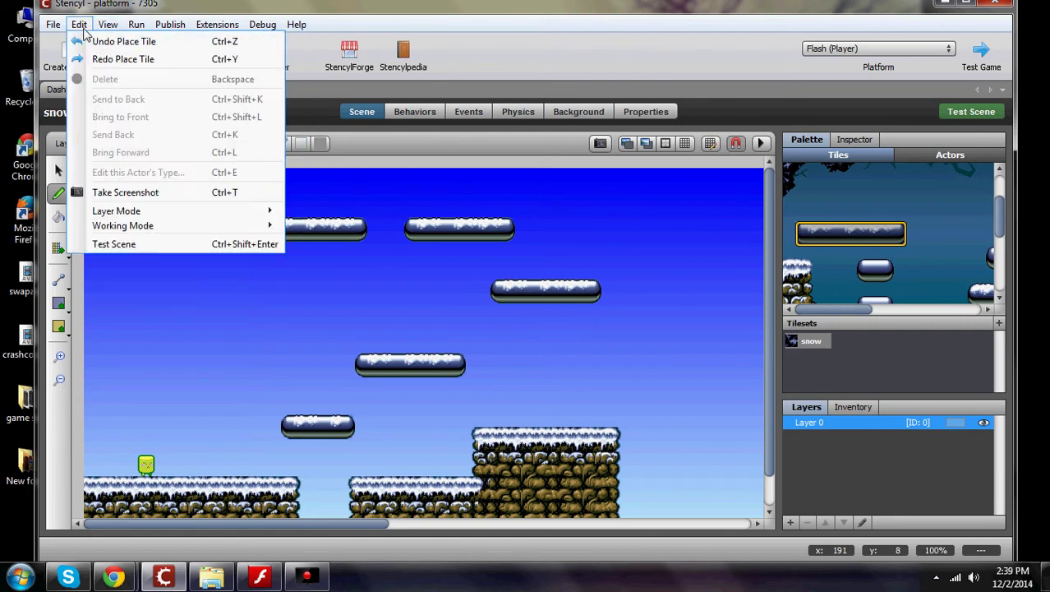
click(96, 46)
click(79, 26)
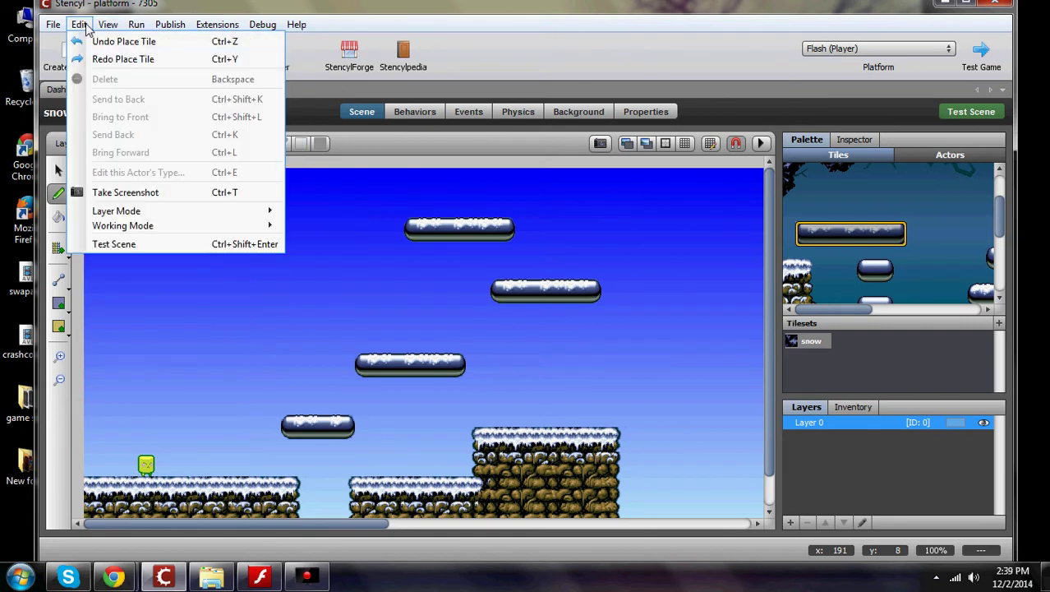
click(105, 42)
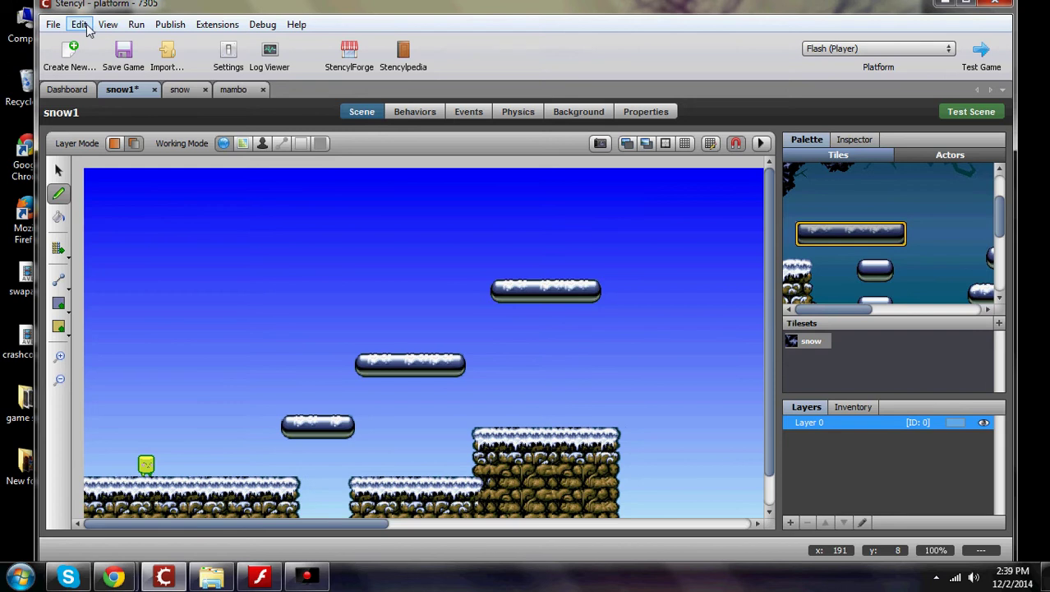
click(87, 26)
click(105, 40)
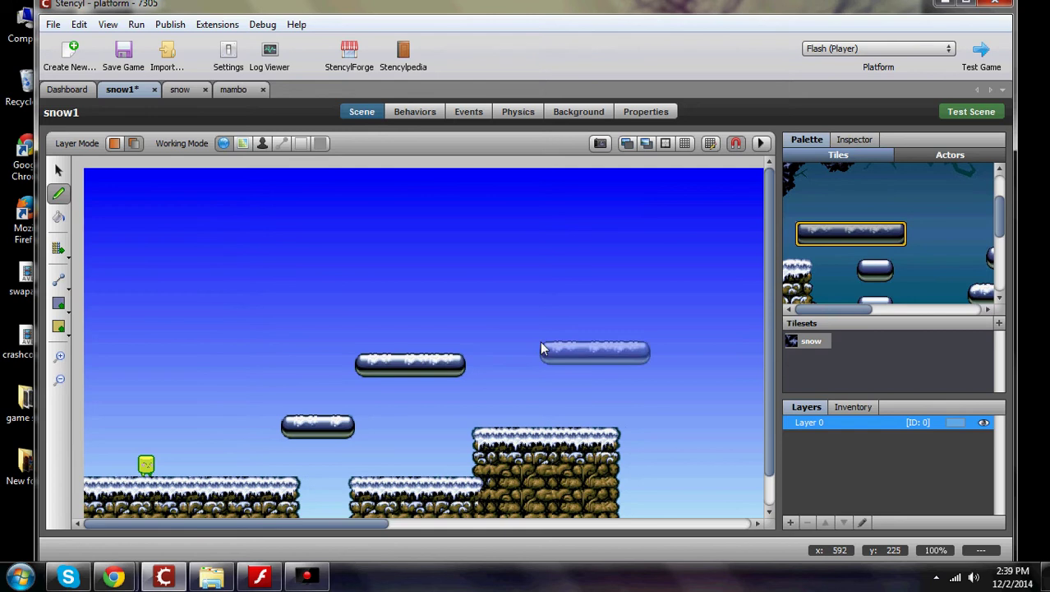
Step: Erase the right part of the lower floating platform by painting over it with the blank tile in the snow tileset
click(60, 171)
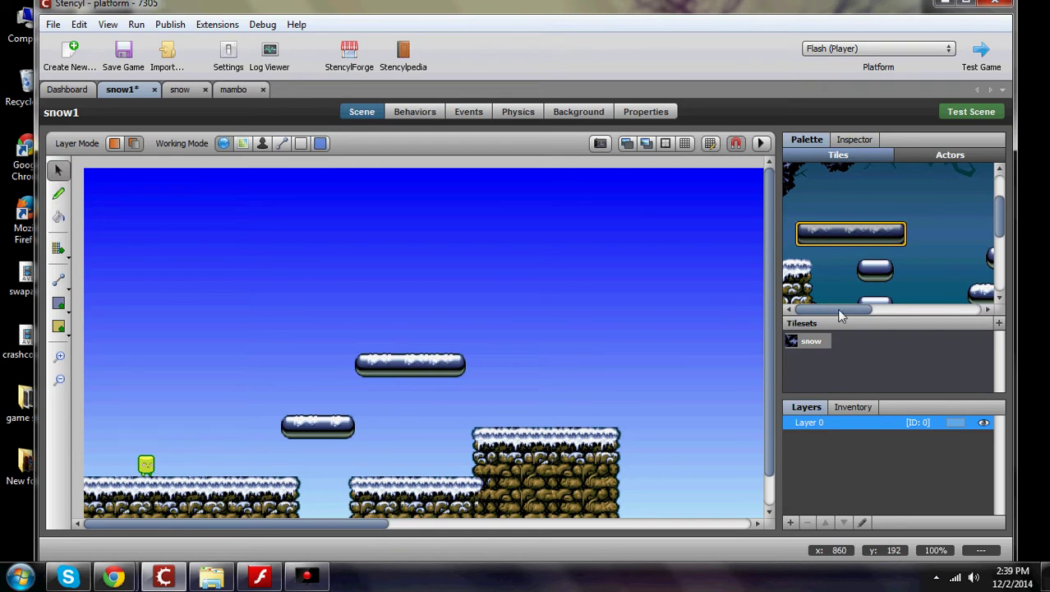
scroll(1002, 223, up, 3)
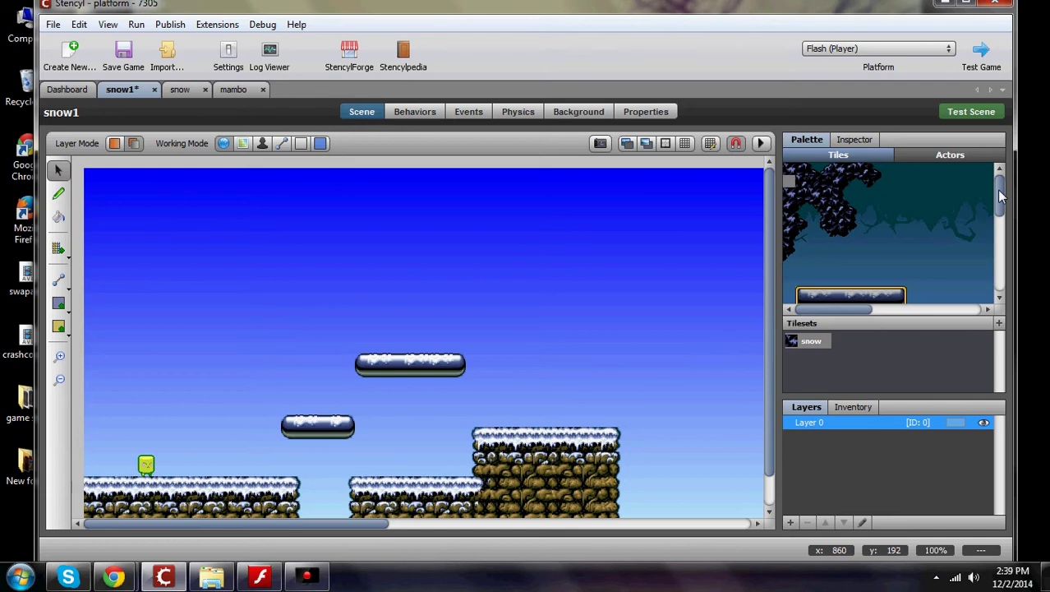
click(789, 183)
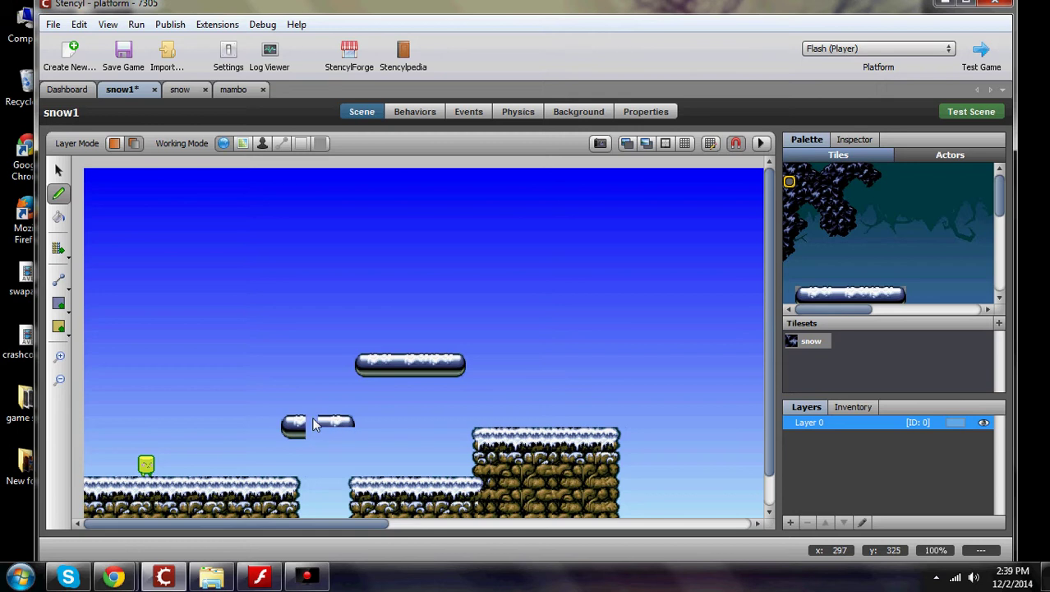
drag(314, 431, 352, 419)
Step: Rebuild the lower floating platform with the long platform's four-column right end and one middle column to fill the gap
drag(999, 191, 1000, 213)
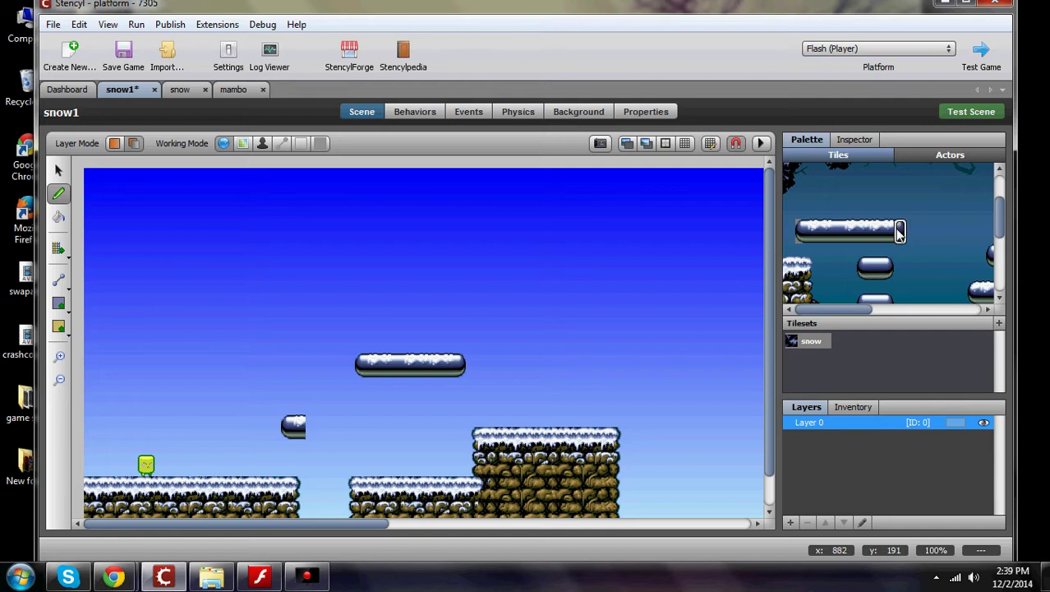
drag(900, 231, 867, 231)
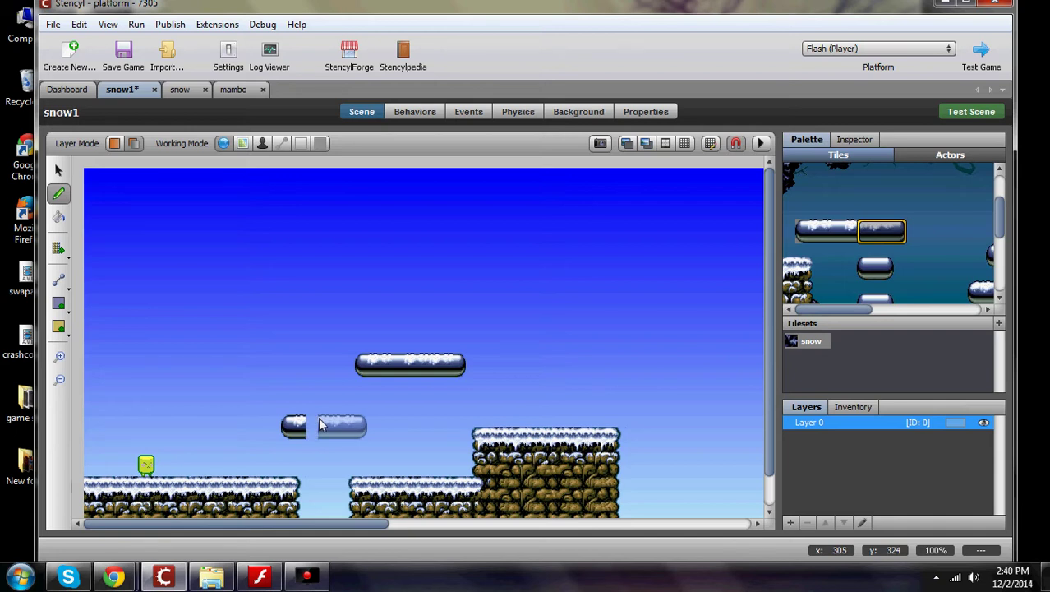
click(320, 419)
click(852, 232)
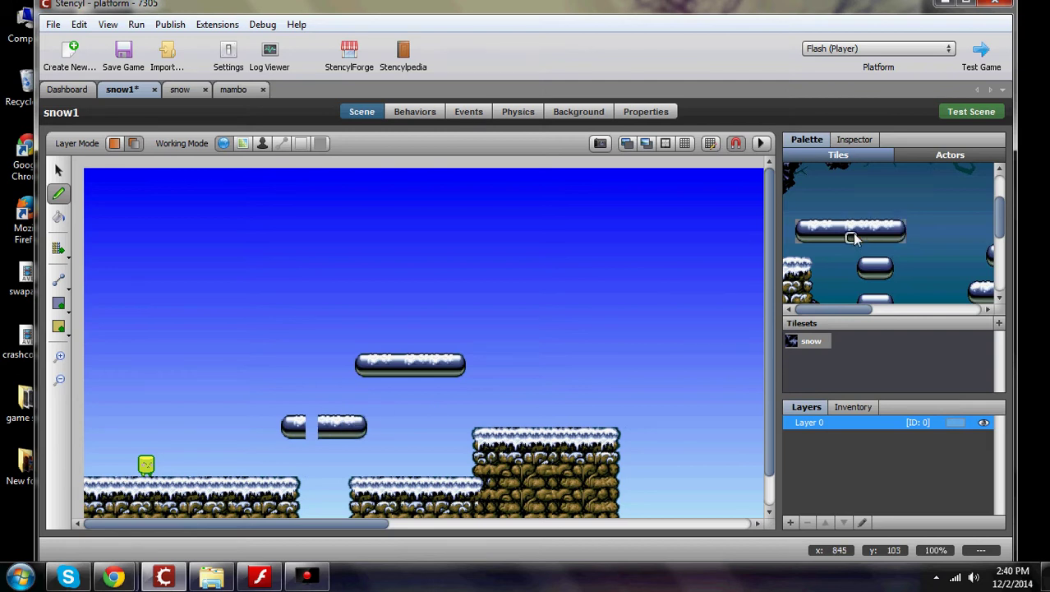
click(310, 420)
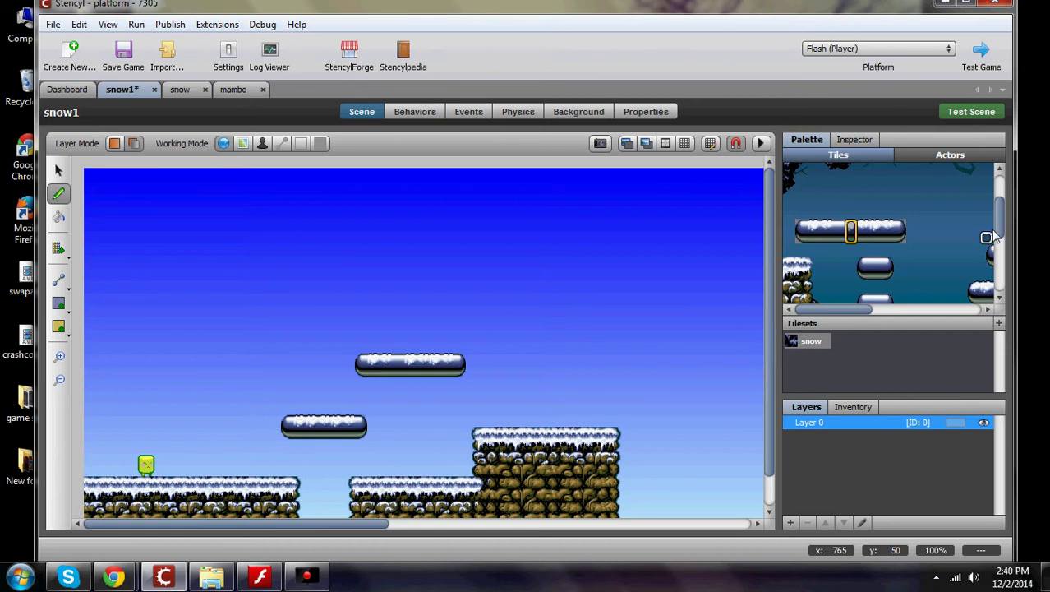
Step: Pick the blank tile again for the scene, and select tile A1 in the snow tileset
click(1000, 169)
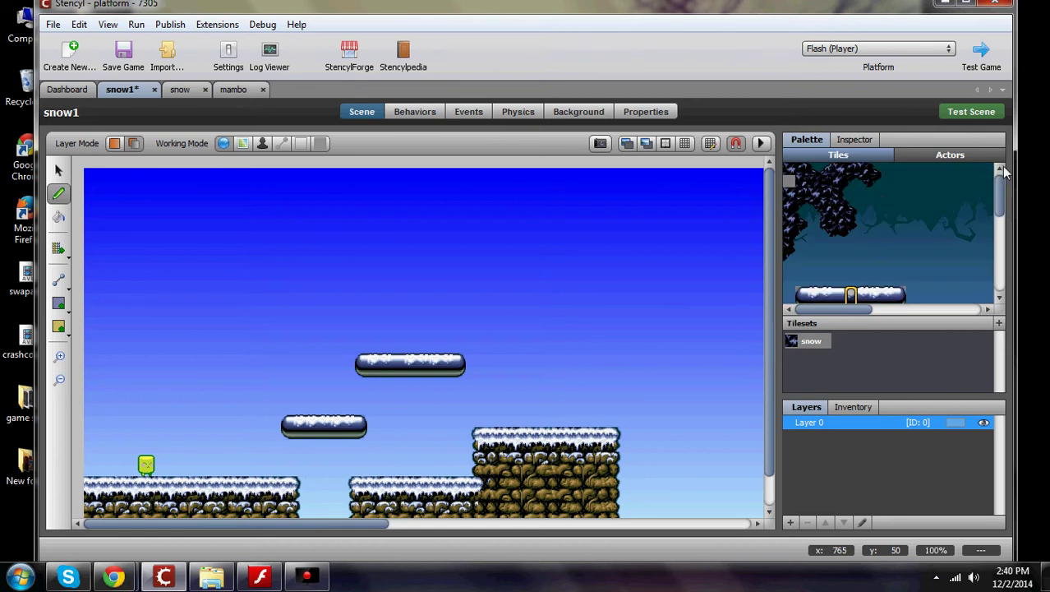
click(787, 181)
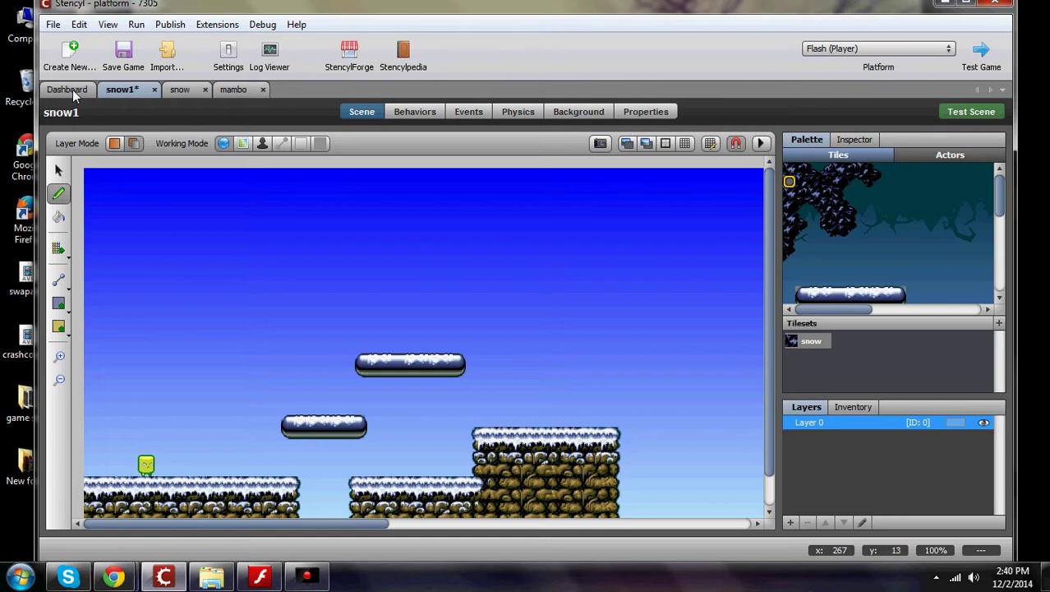
click(181, 90)
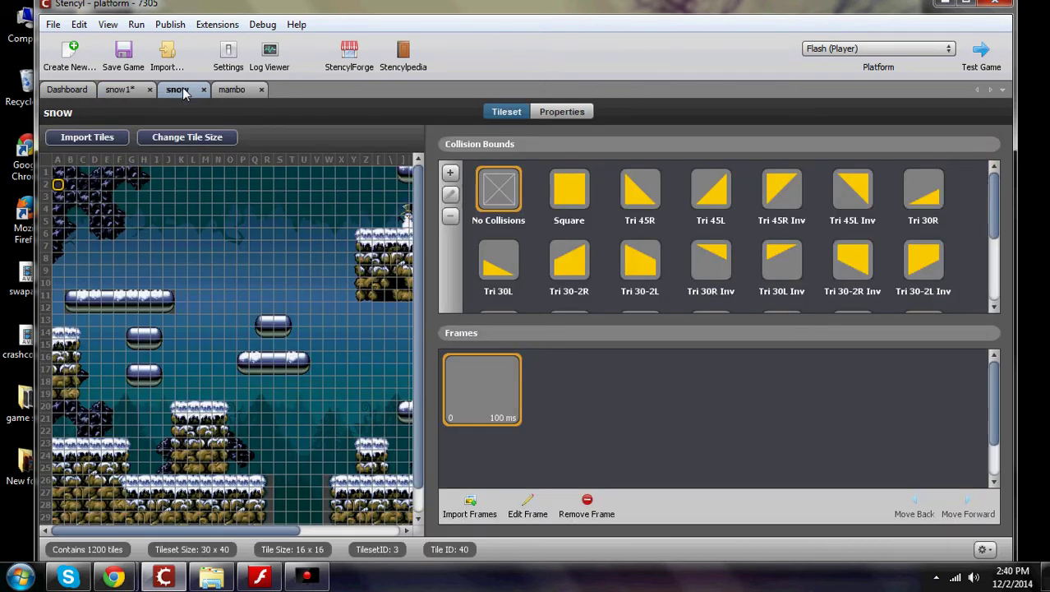
click(57, 186)
click(58, 175)
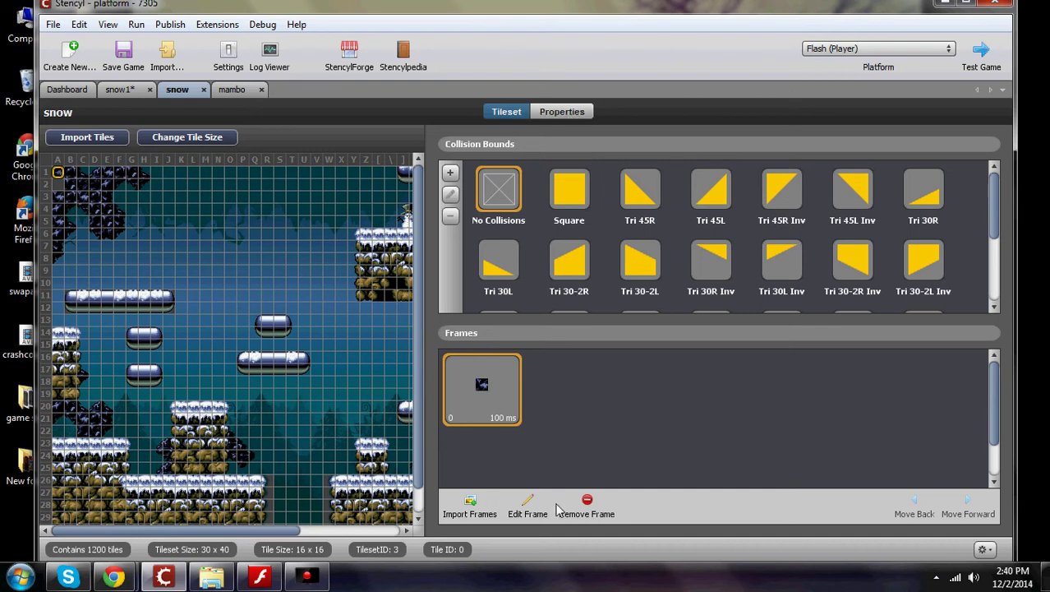
Step: Erase the entire image of tile A1's frame with the Eraser and save it as a blank tile
click(527, 509)
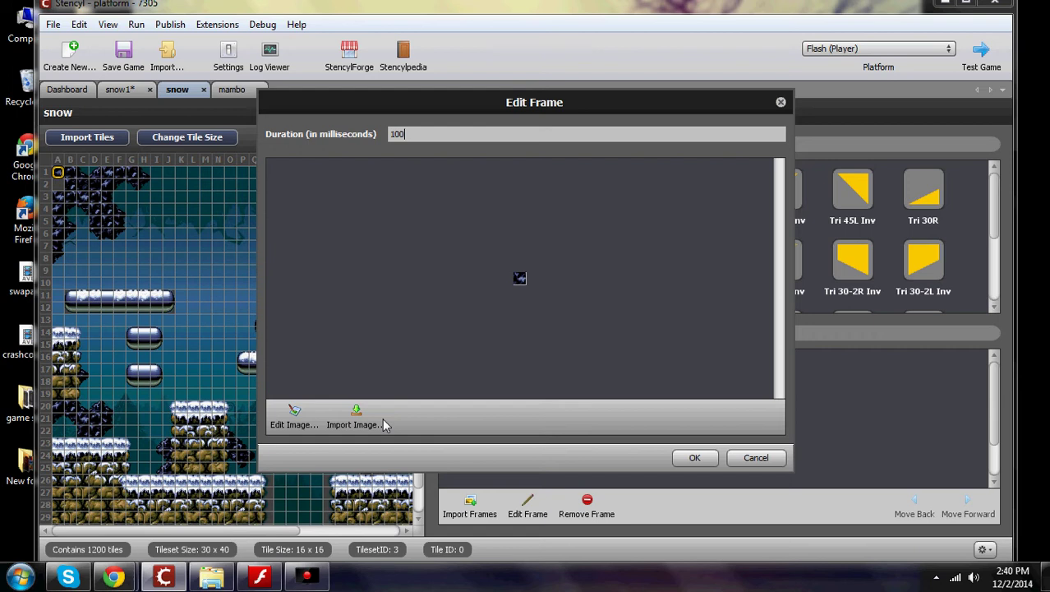
click(318, 418)
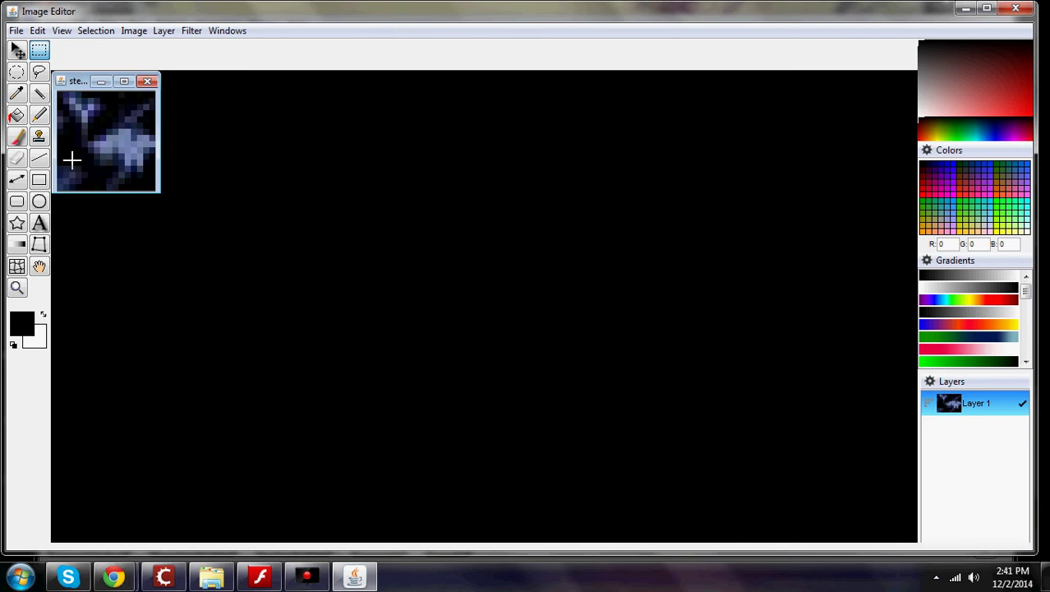
click(17, 158)
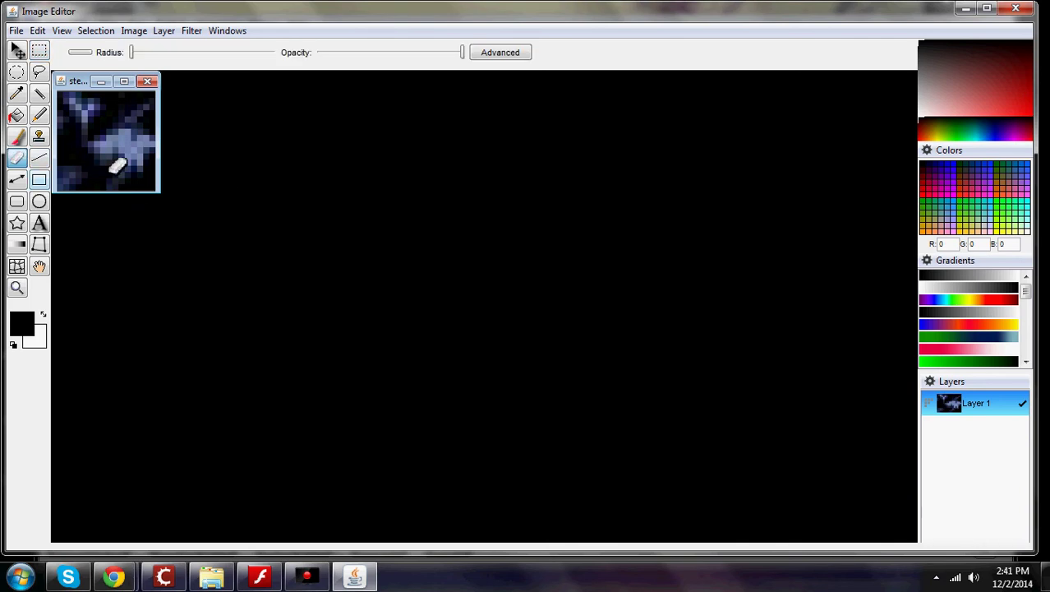
mouse_move(118, 166)
mouse_down()
mouse_move(129, 171)
mouse_move(141, 117)
mouse_move(135, 157)
mouse_move(146, 87)
mouse_move(84, 89)
mouse_move(74, 173)
mouse_move(122, 79)
mouse_move(86, 152)
mouse_up()
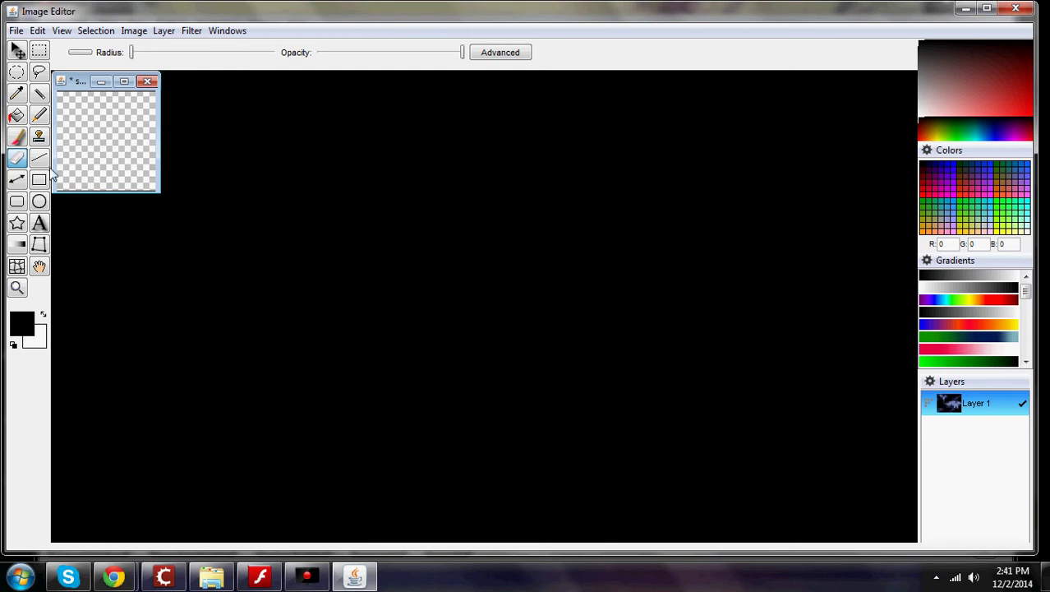
click(148, 83)
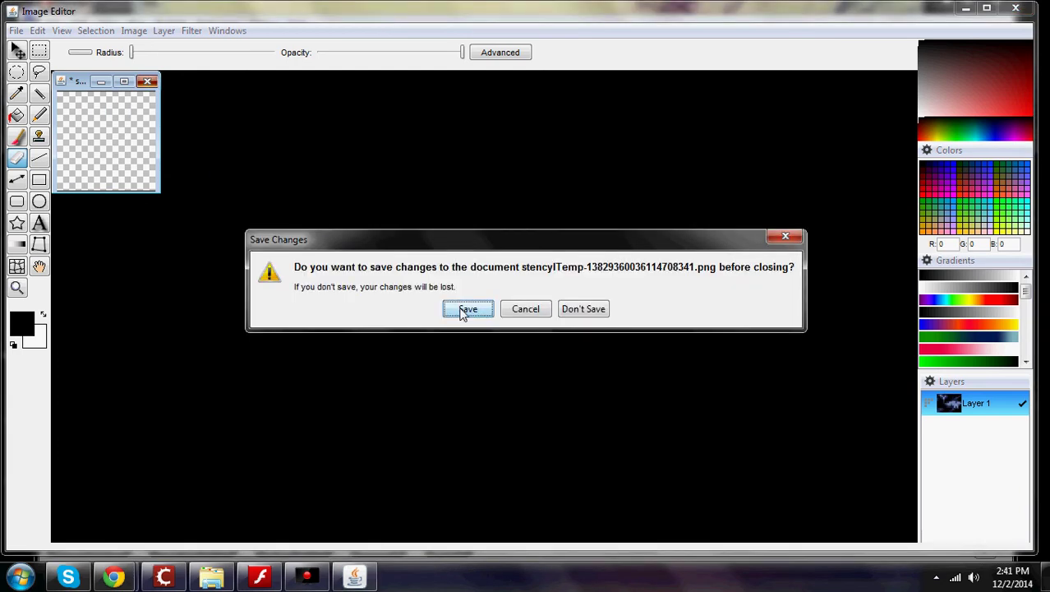
click(465, 309)
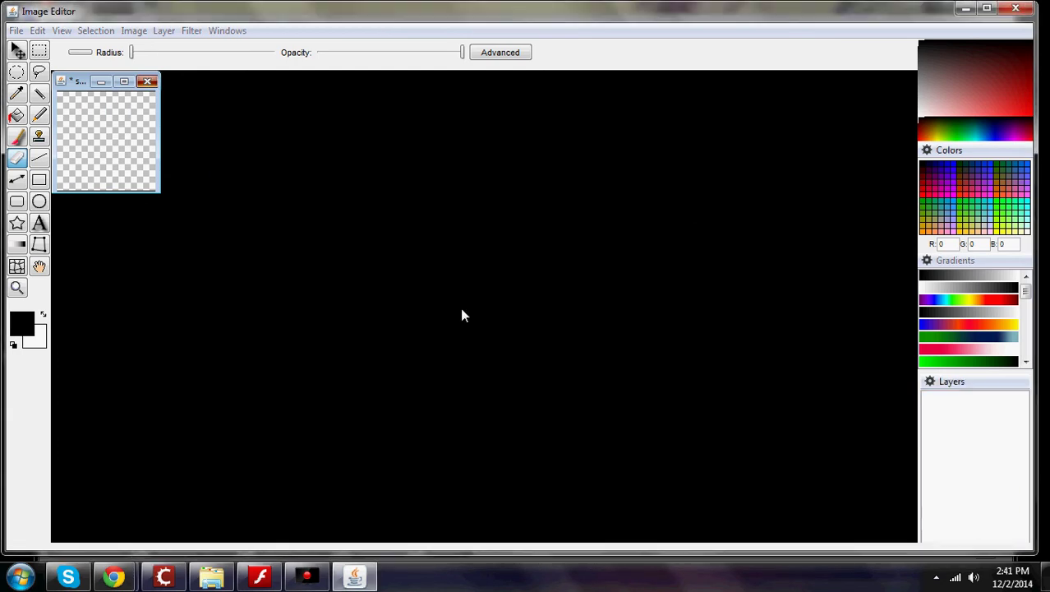
click(1024, 10)
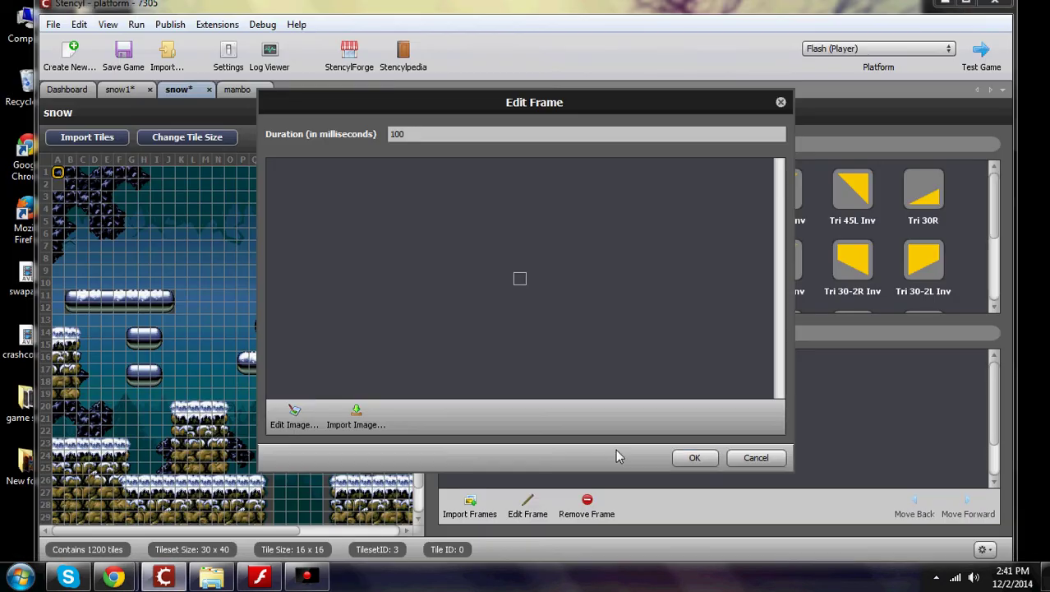
click(697, 458)
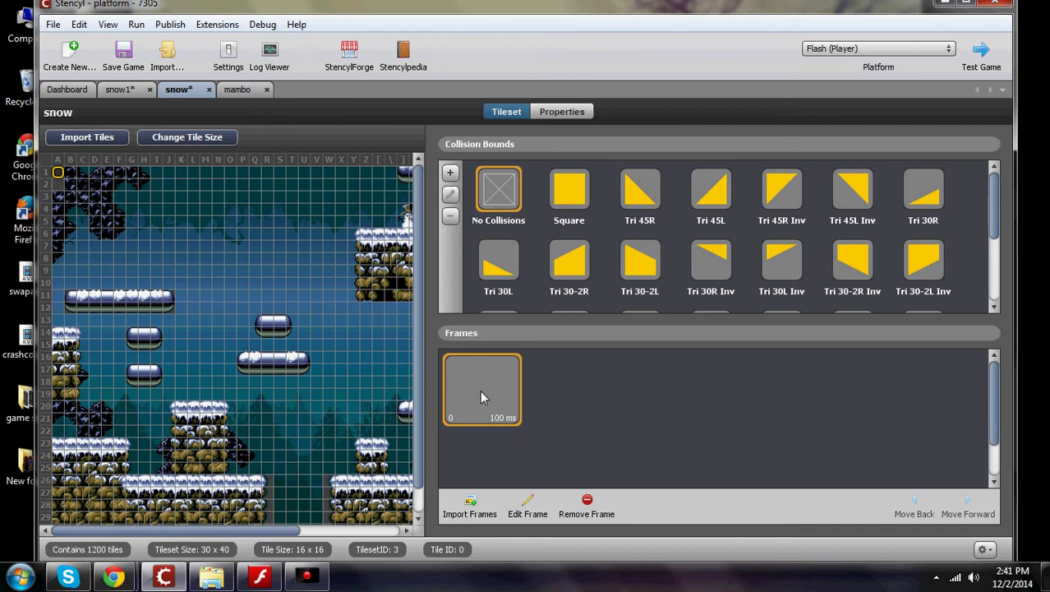
Step: Check the collision bounds of the blank tile A1 and of tile J11 at the long platform's right end
click(61, 173)
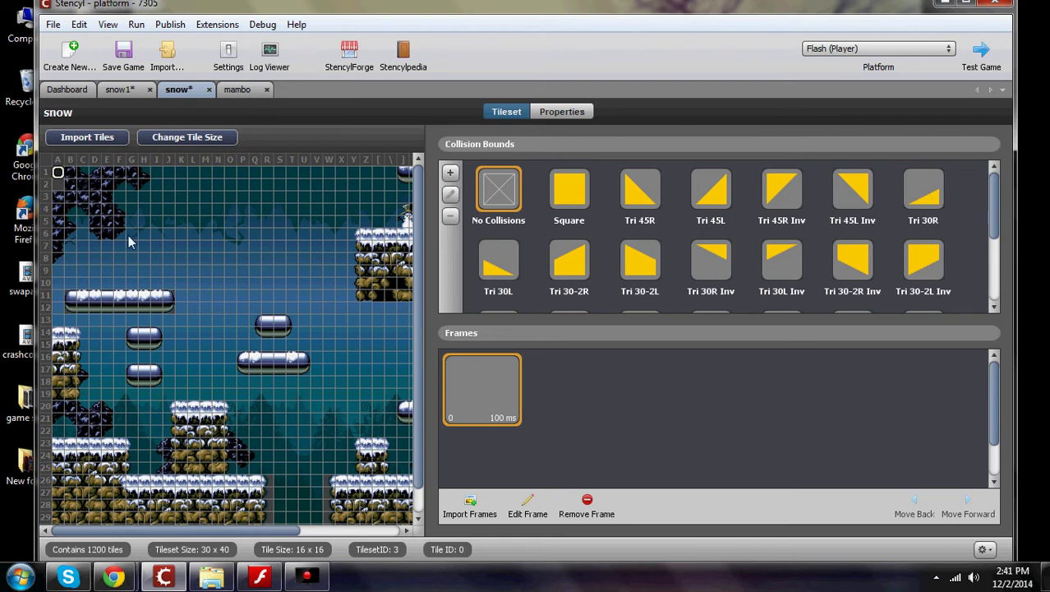
click(171, 298)
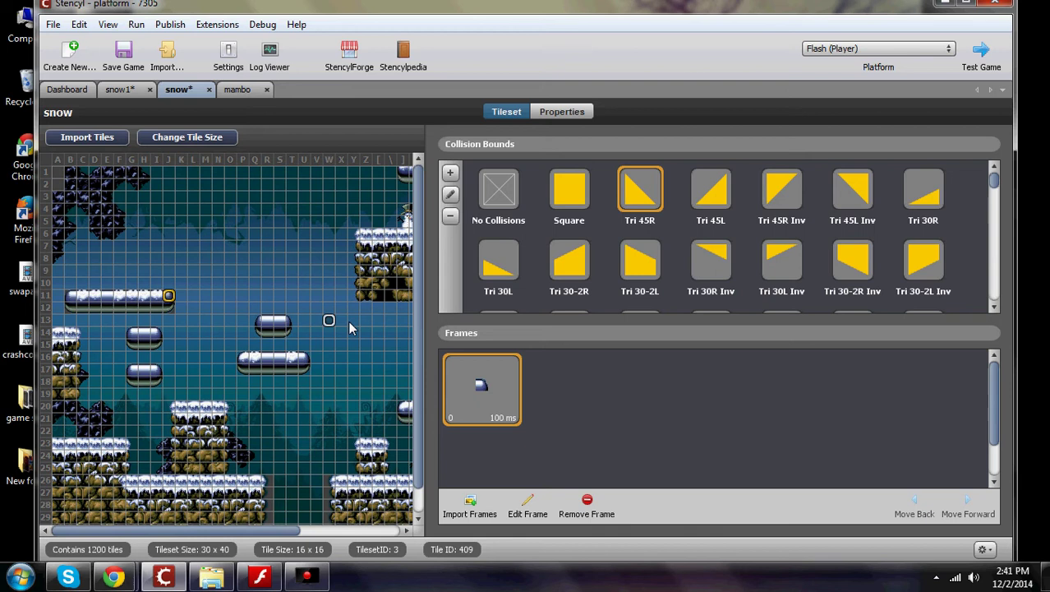
Step: Check the collision bounds of tile T13 beside the small platform and of the long platform's end tiles J11 and B11
click(293, 323)
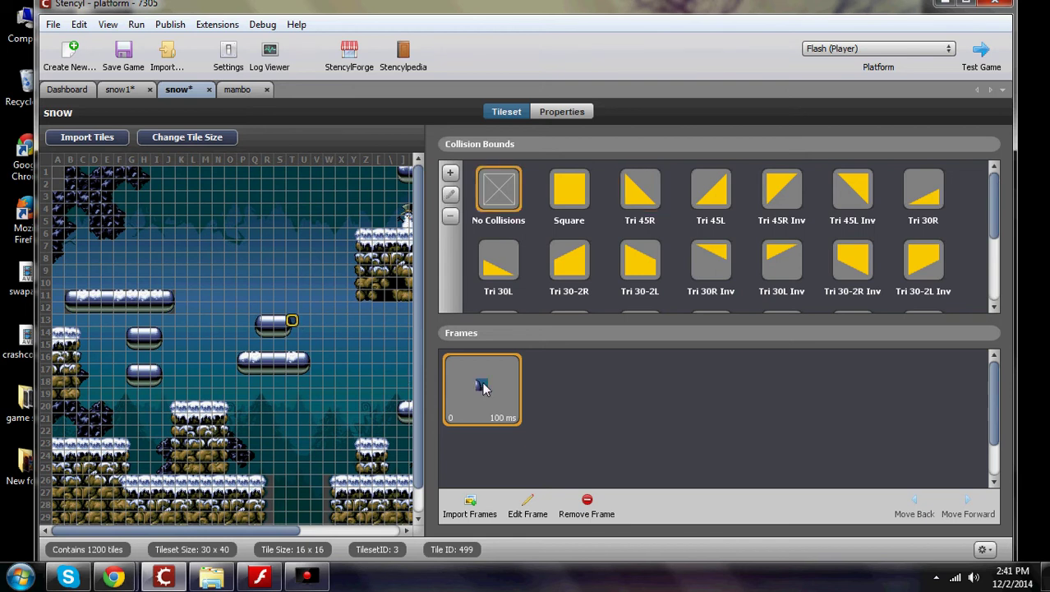
click(167, 299)
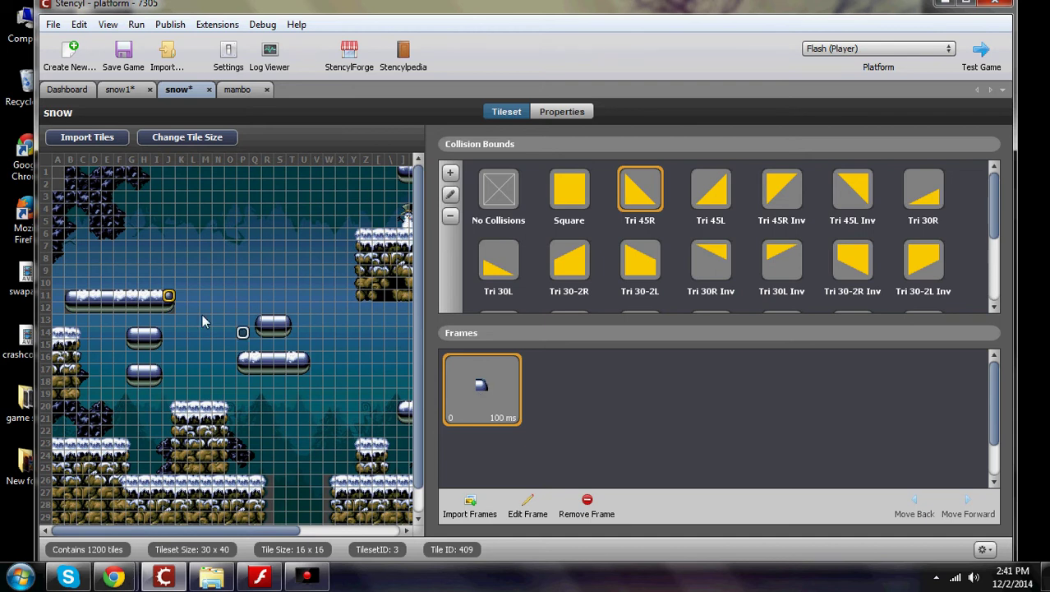
click(72, 295)
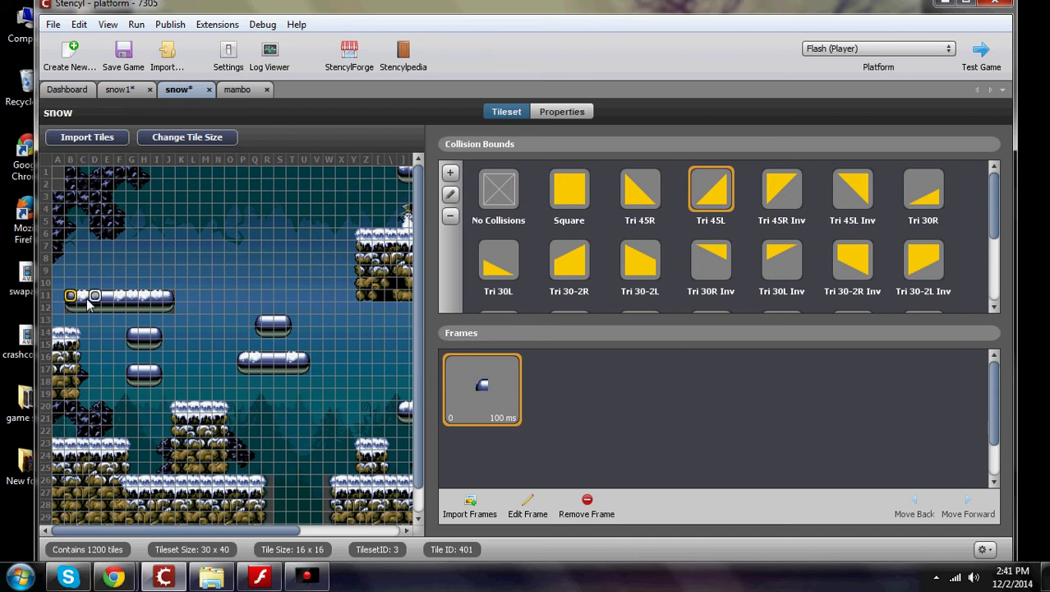
Step: Place the three-by-two-tile short platform from G14 to I15 in the snow1 scene, beside the lower floating platform
click(123, 89)
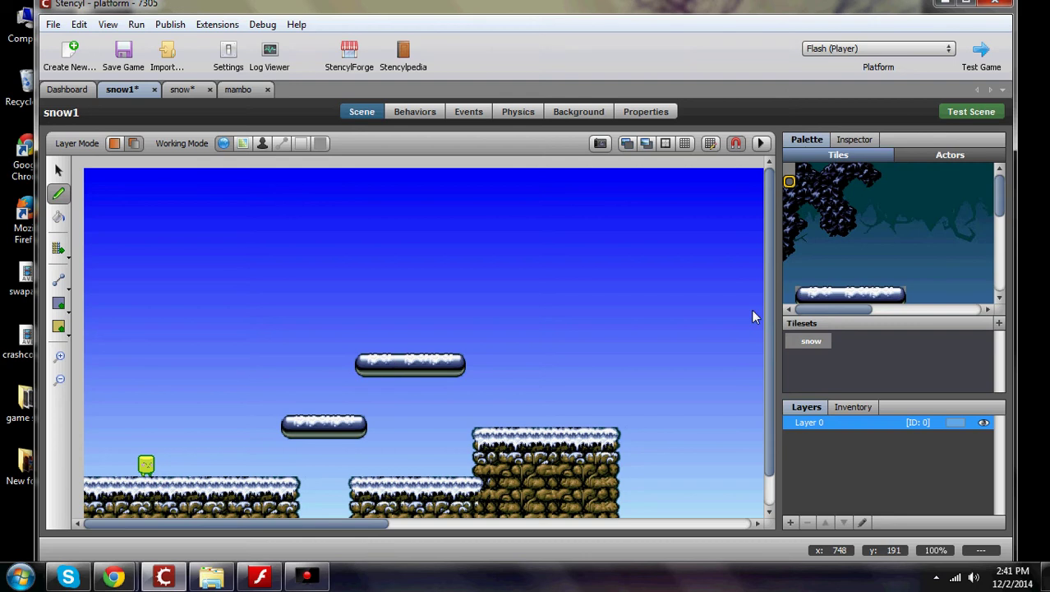
drag(1001, 199, 999, 220)
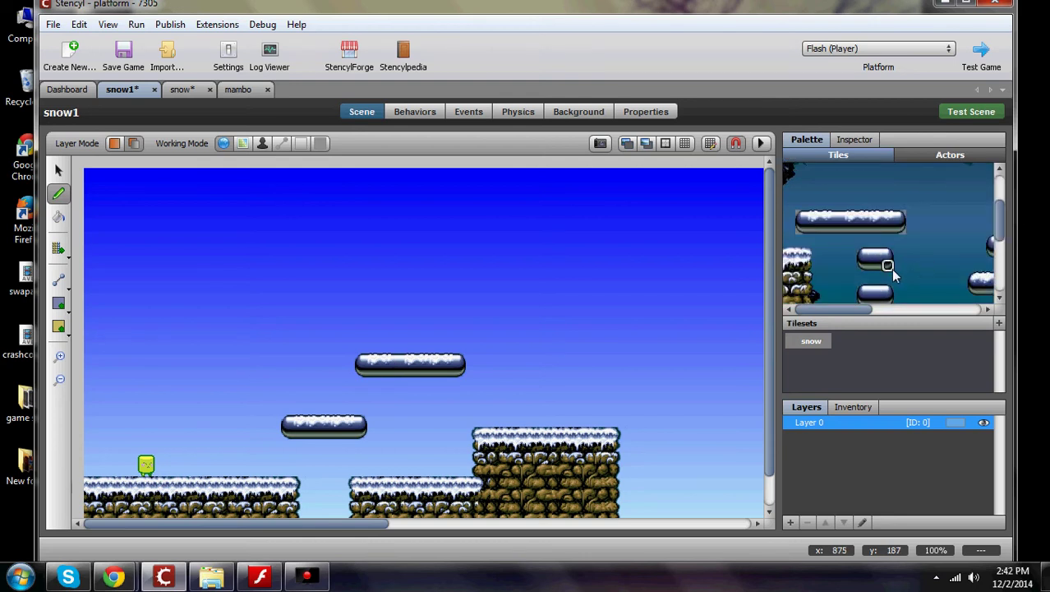
click(862, 258)
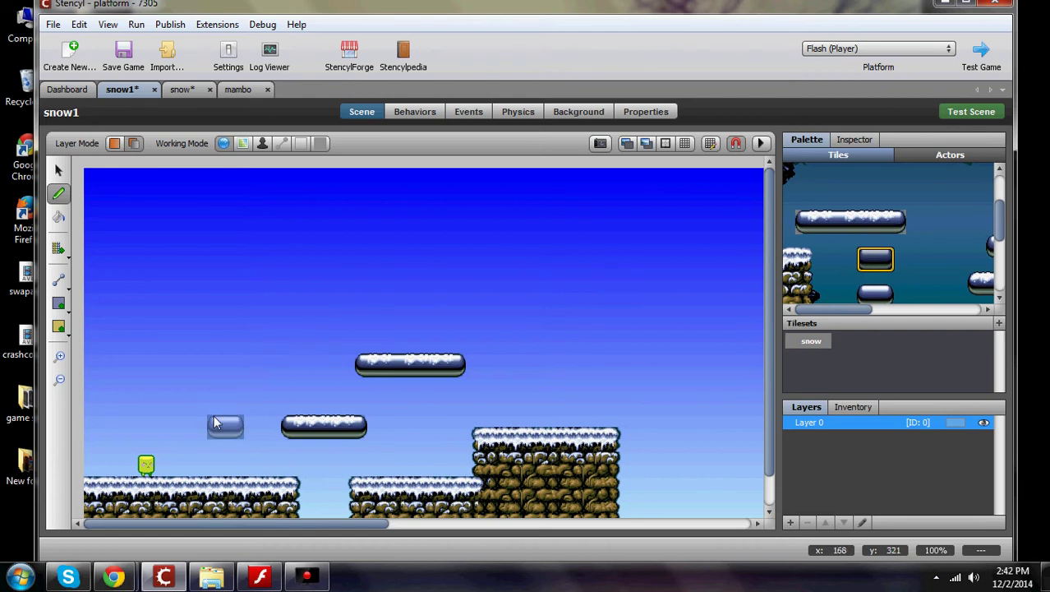
click(215, 422)
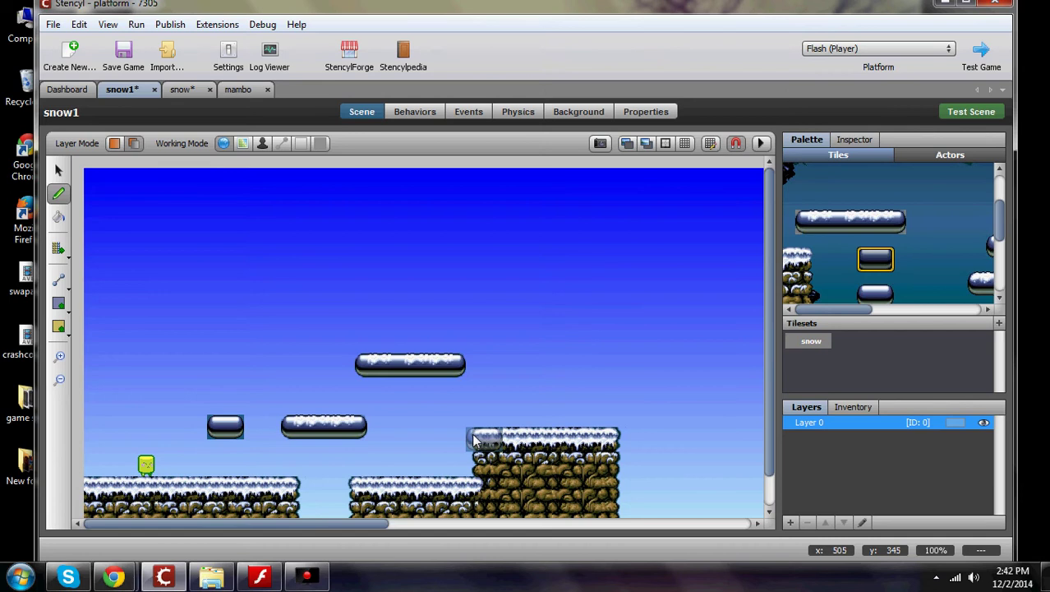
click(214, 422)
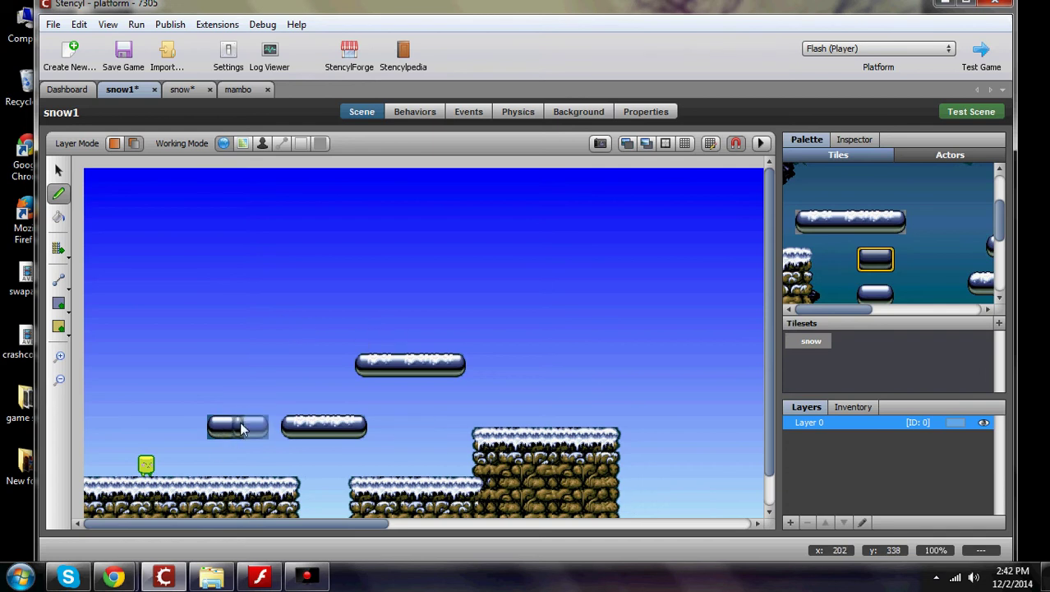
Step: Try stamping the short platform's lower-left corner tile on and above the newly placed platform, and undo the last stamp
click(863, 266)
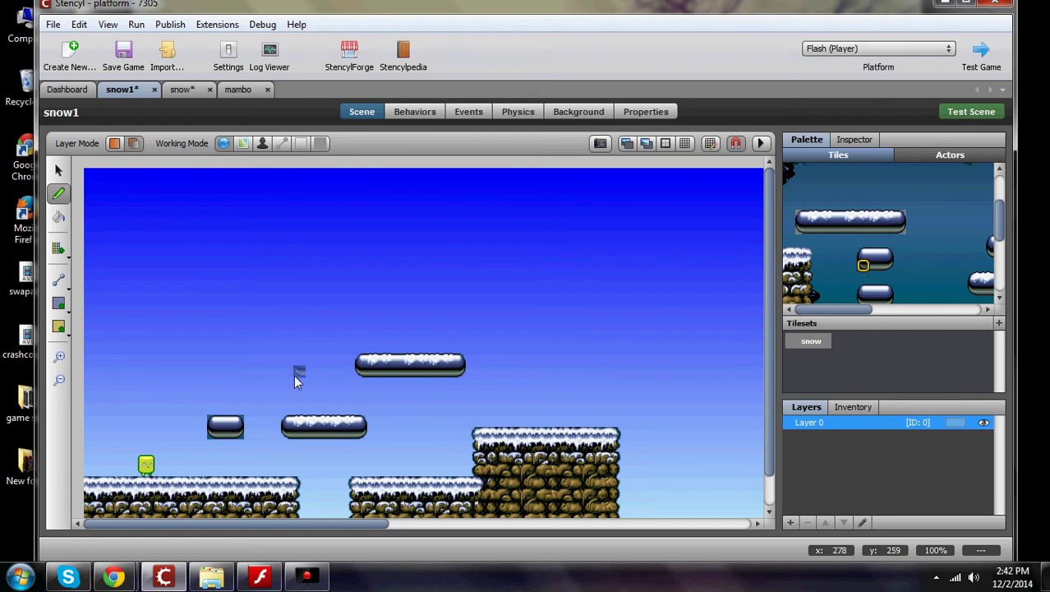
click(211, 431)
click(225, 407)
key(ctrl+z)
Step: Erase the blue background outside the rounded corner of tile G14's frame in the snow tileset and save the frame
click(178, 90)
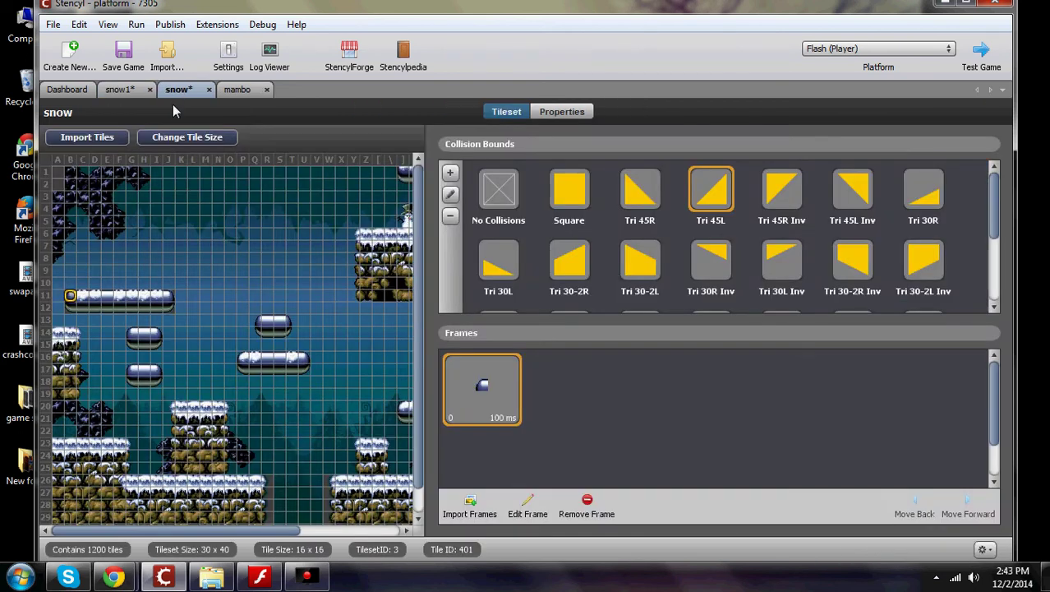
click(130, 335)
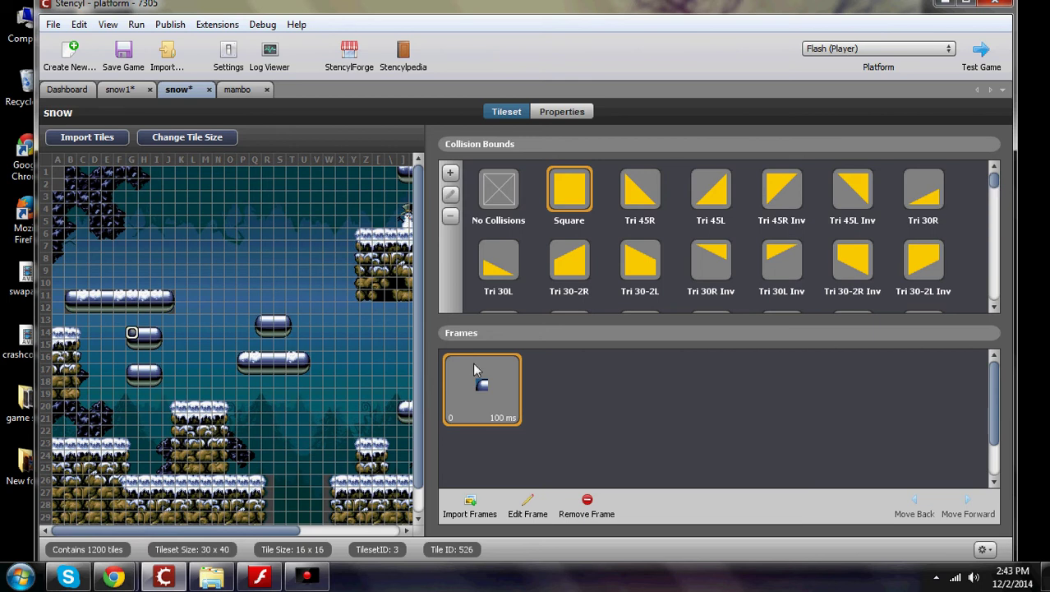
click(526, 507)
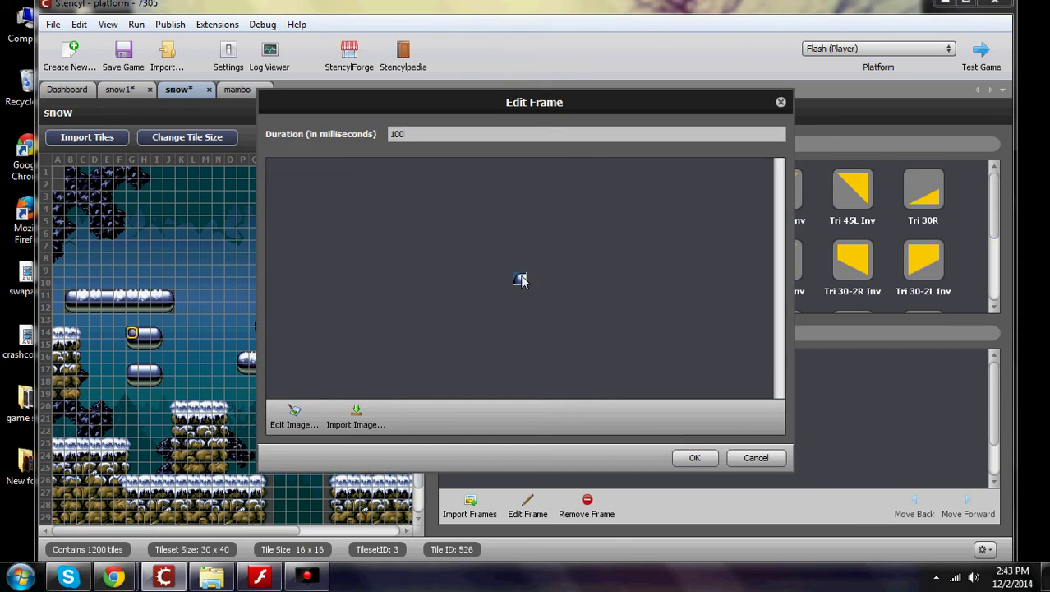
click(293, 413)
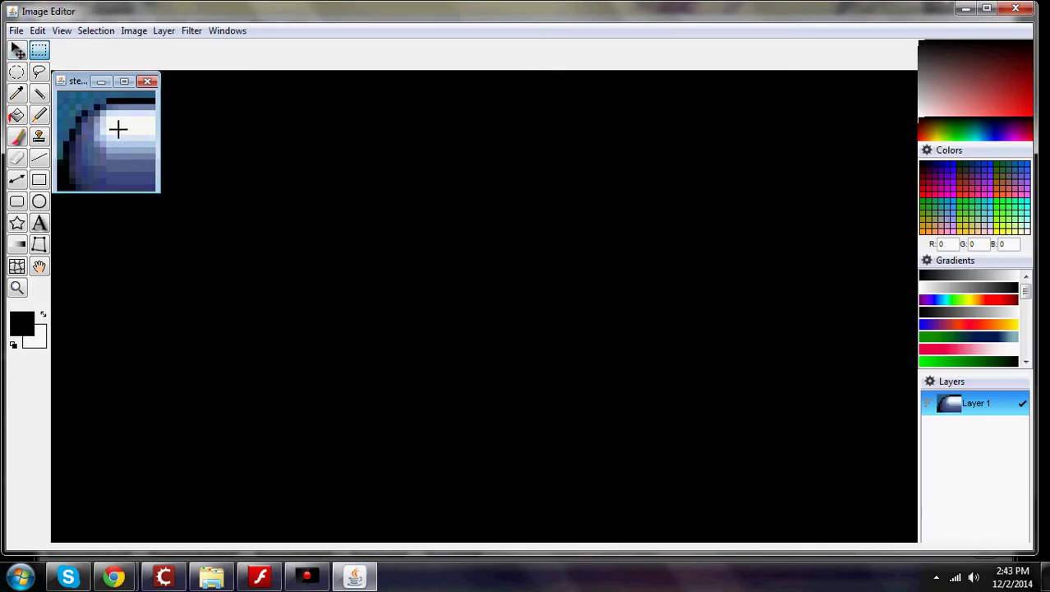
click(17, 158)
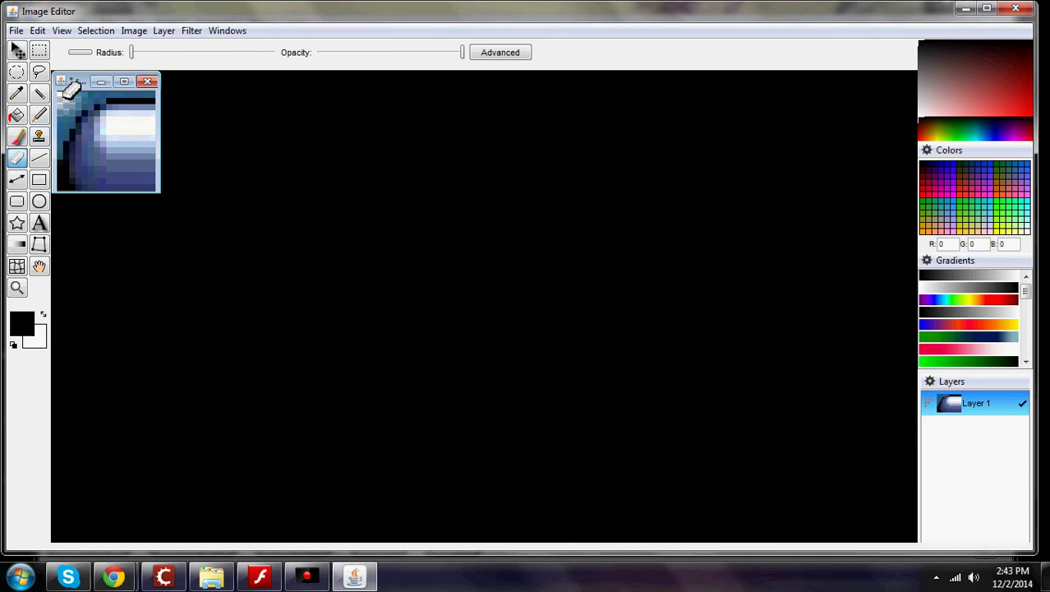
mouse_move(69, 89)
mouse_down()
mouse_move(82, 103)
mouse_move(95, 95)
mouse_up()
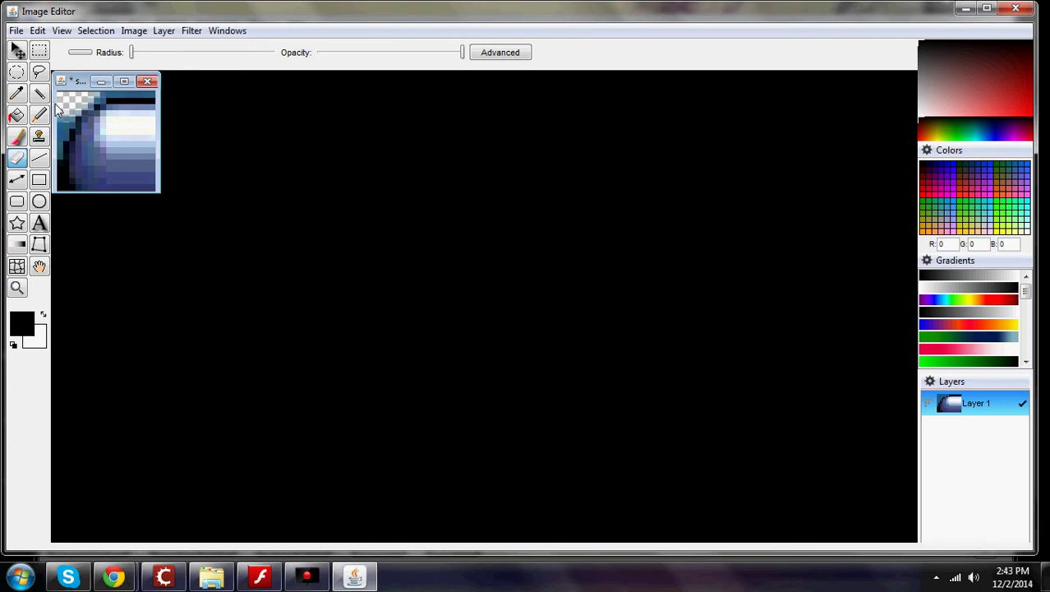
mouse_move(56, 105)
mouse_down()
mouse_move(58, 120)
mouse_move(45, 115)
mouse_up()
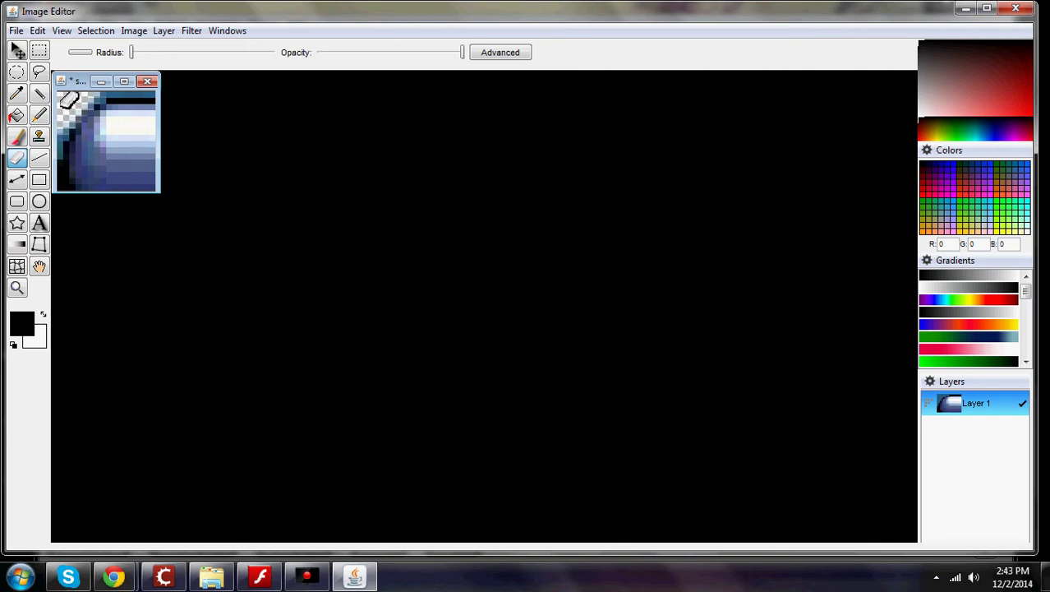
click(146, 85)
click(474, 313)
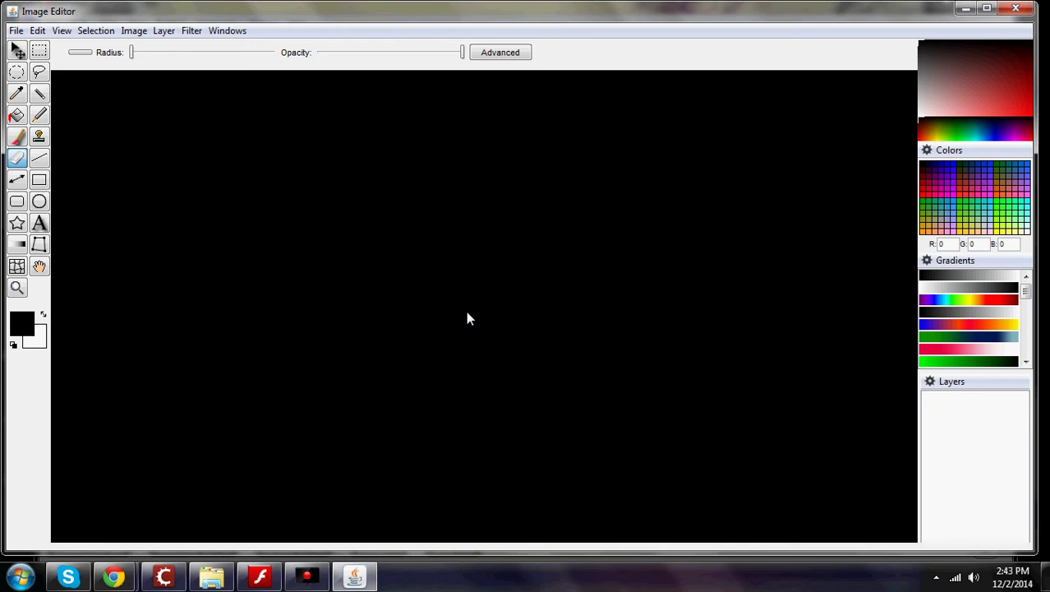
click(1016, 8)
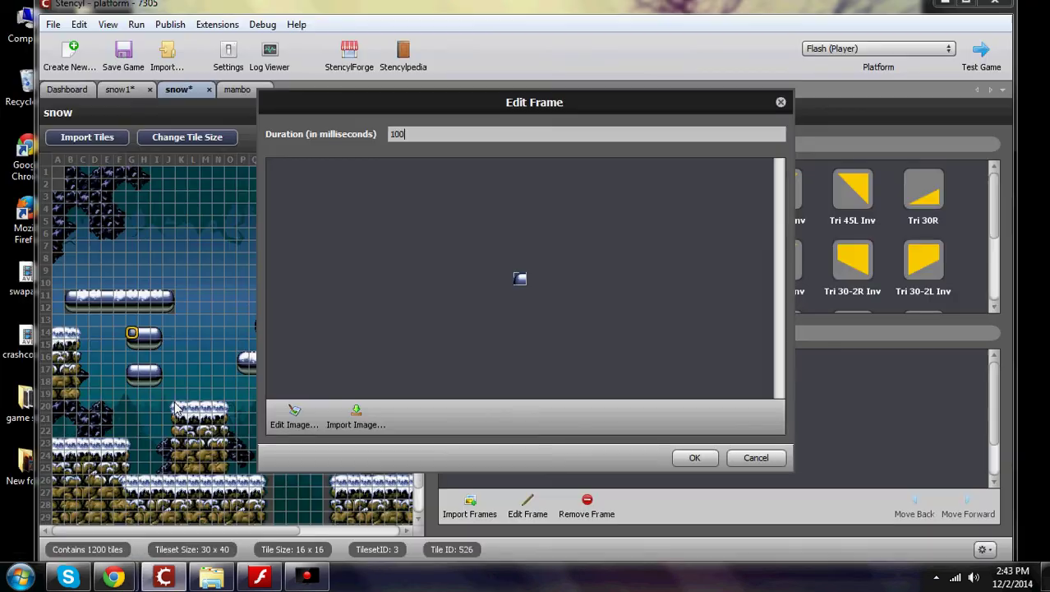
click(695, 459)
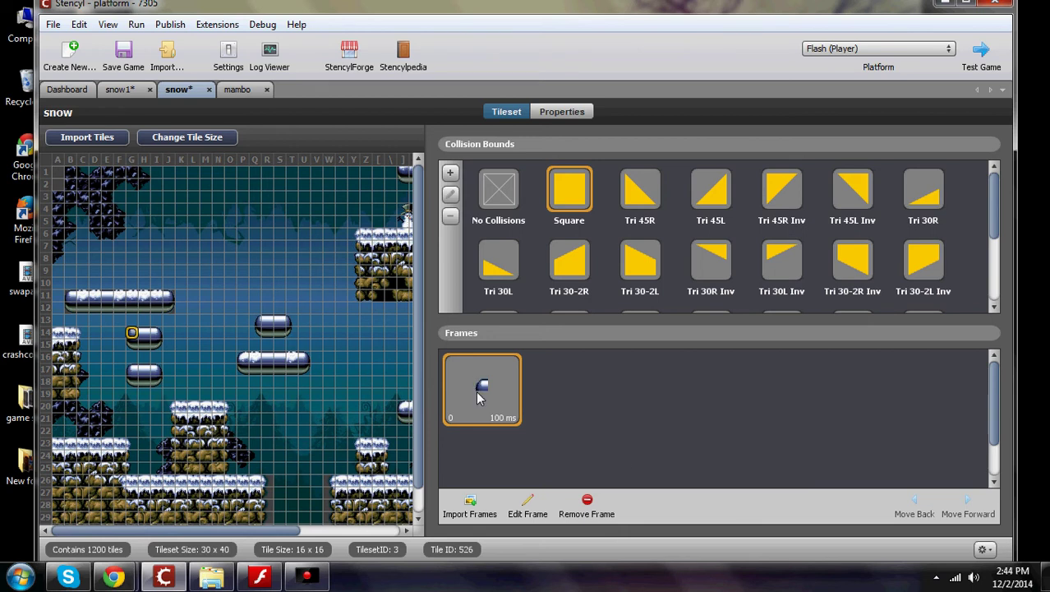
Step: Erase the blue background below the rounded corner of tile G15's frame and save the frame
click(132, 345)
click(526, 507)
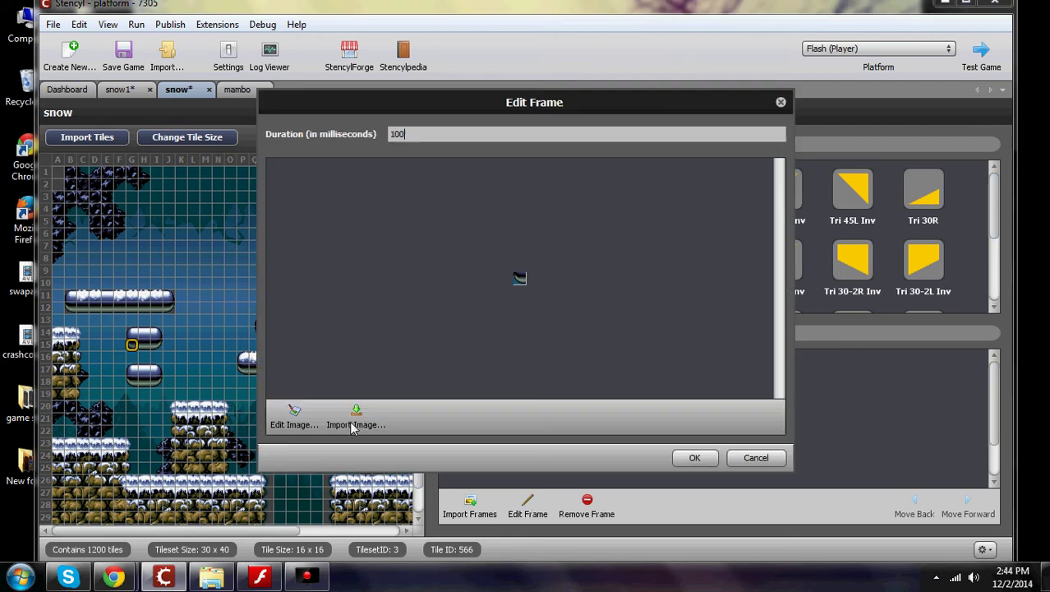
click(294, 417)
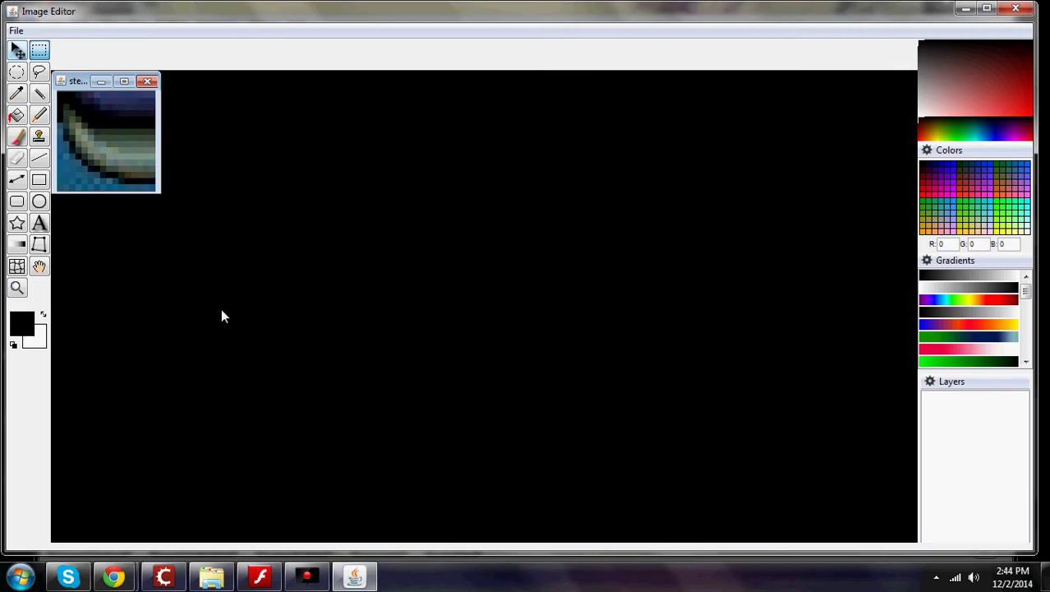
click(17, 158)
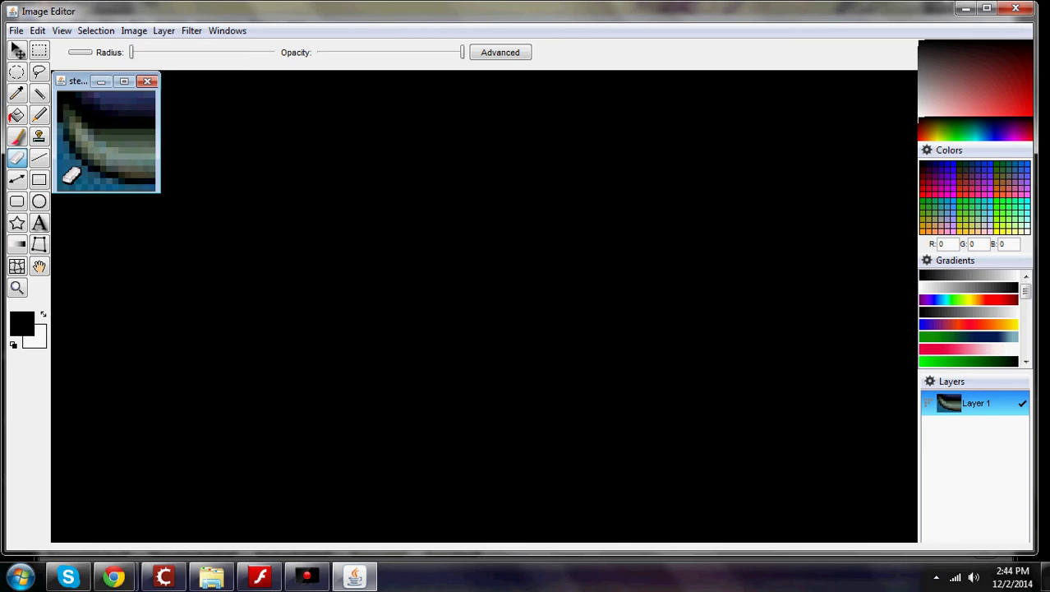
mouse_move(73, 175)
mouse_down()
mouse_move(62, 183)
mouse_move(81, 204)
mouse_up()
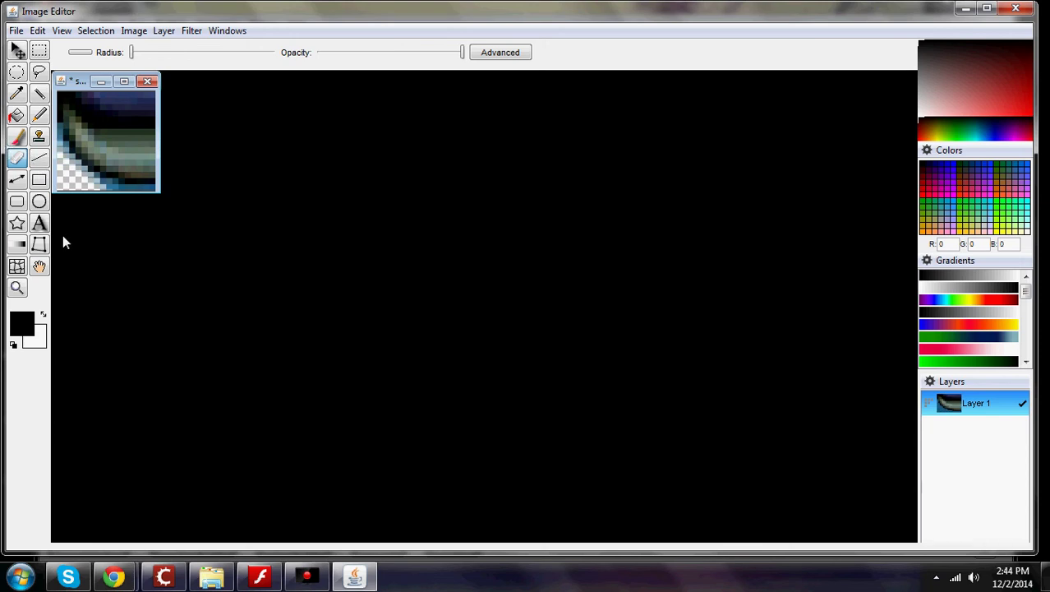
click(148, 82)
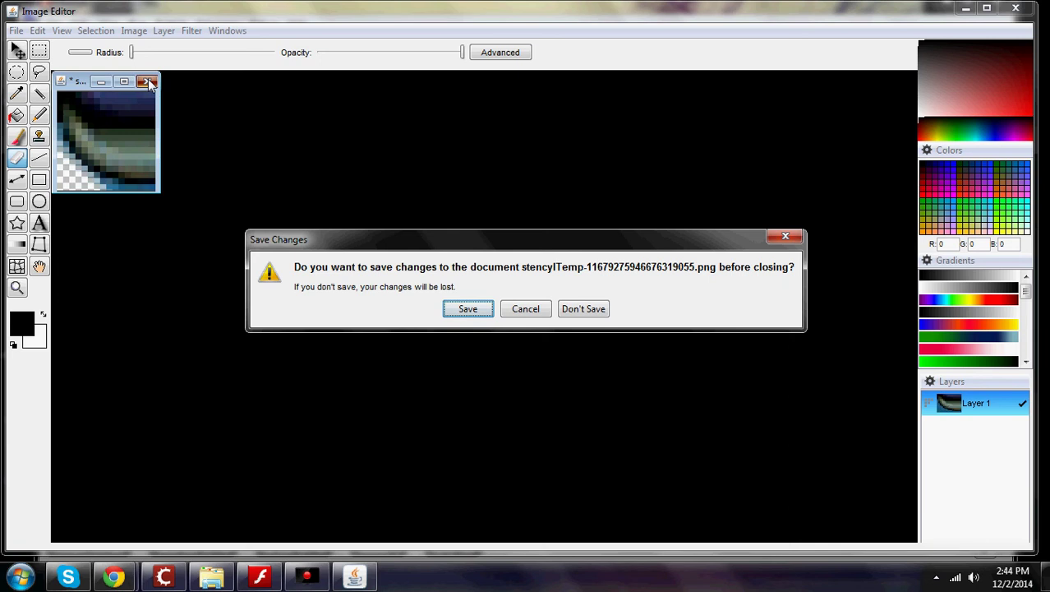
click(470, 308)
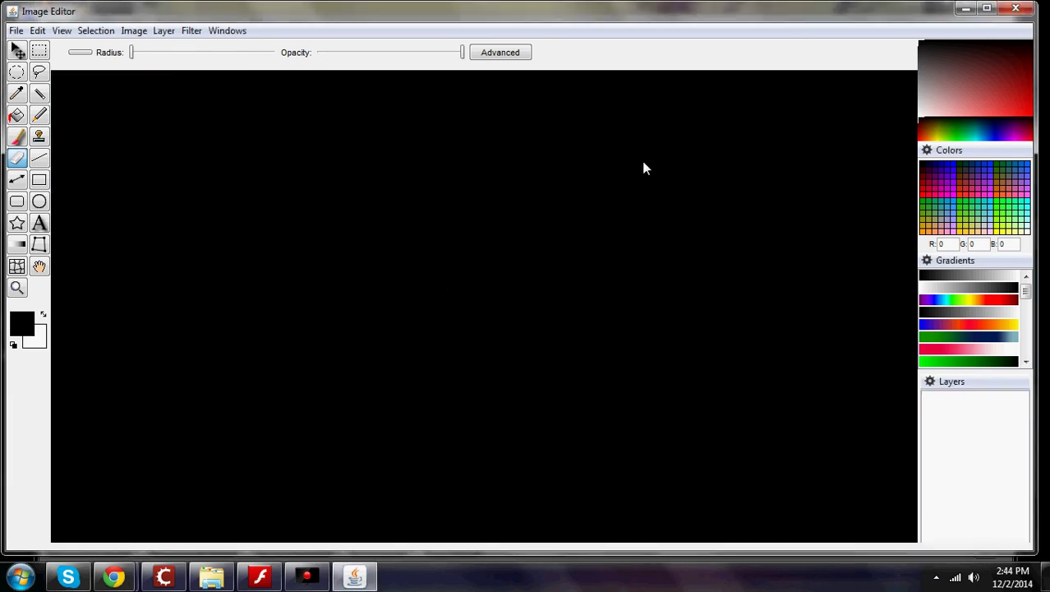
click(1017, 9)
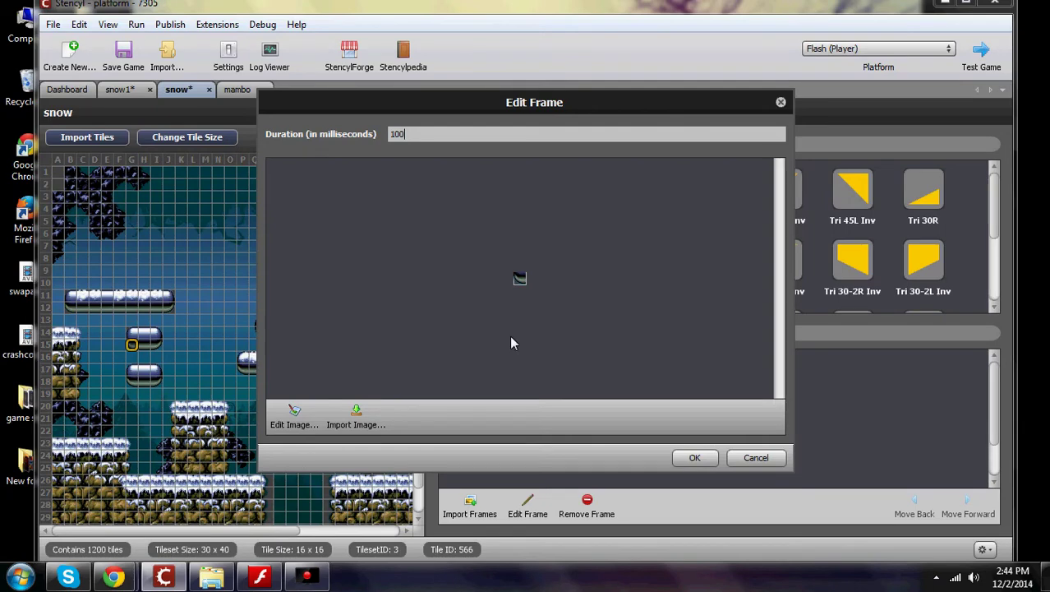
click(688, 457)
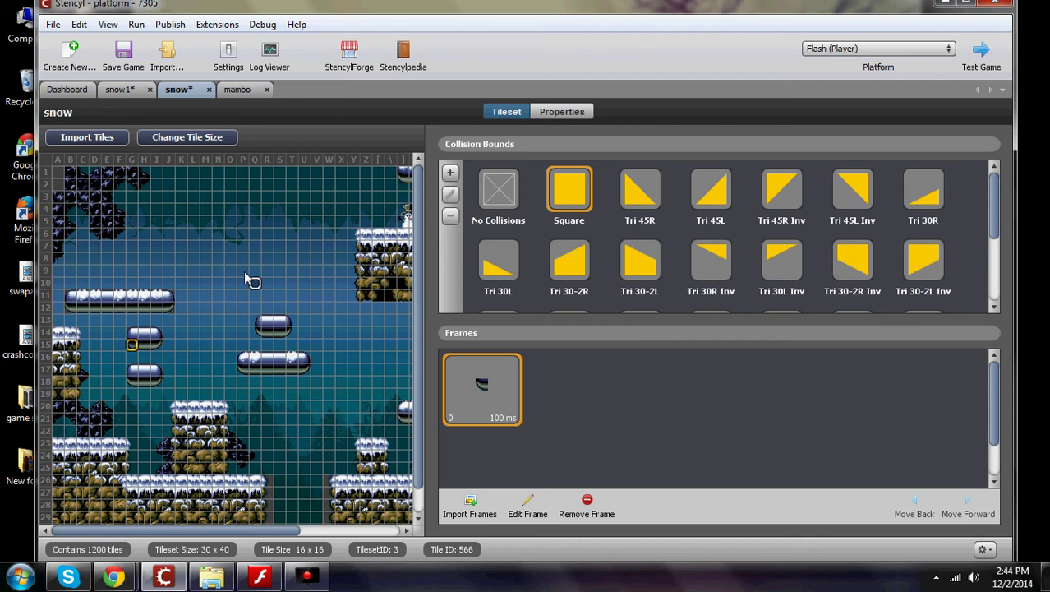
Step: Undo the placement of the short platform in the snow1 scene
click(123, 90)
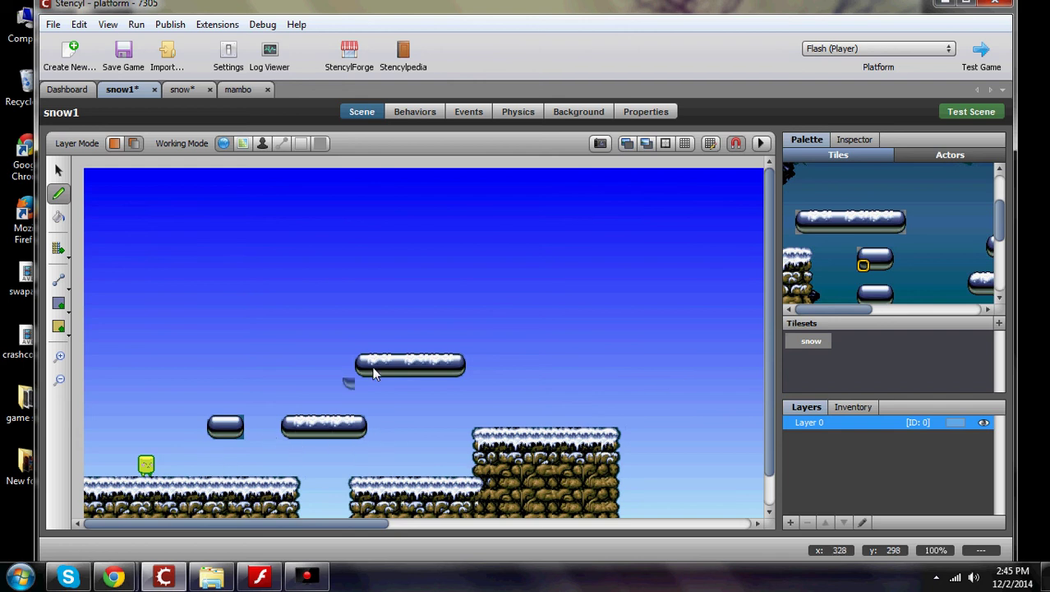
click(79, 25)
click(90, 41)
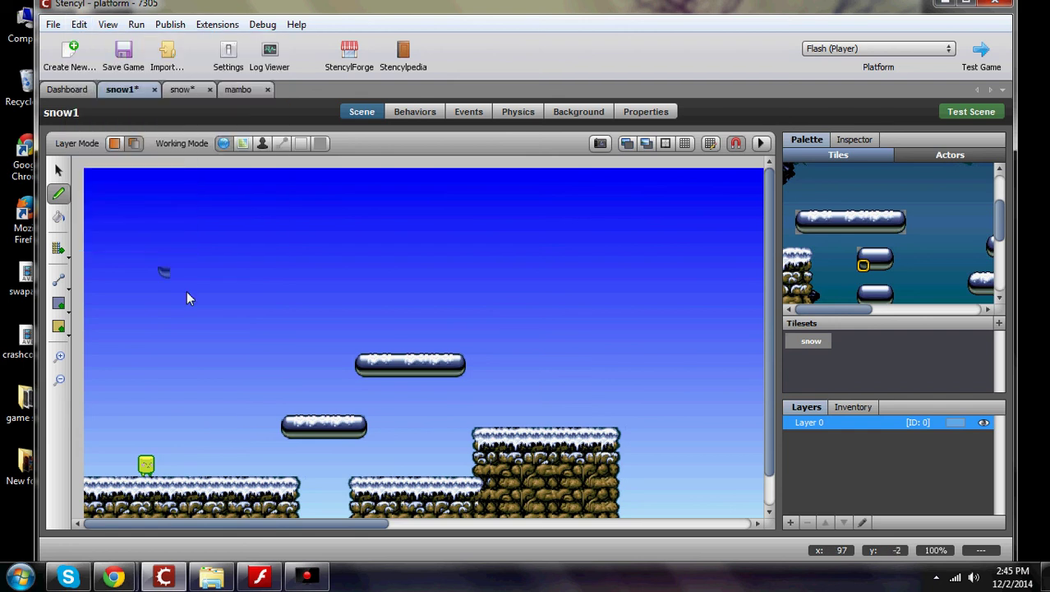
click(174, 407)
drag(339, 523, 311, 530)
click(163, 578)
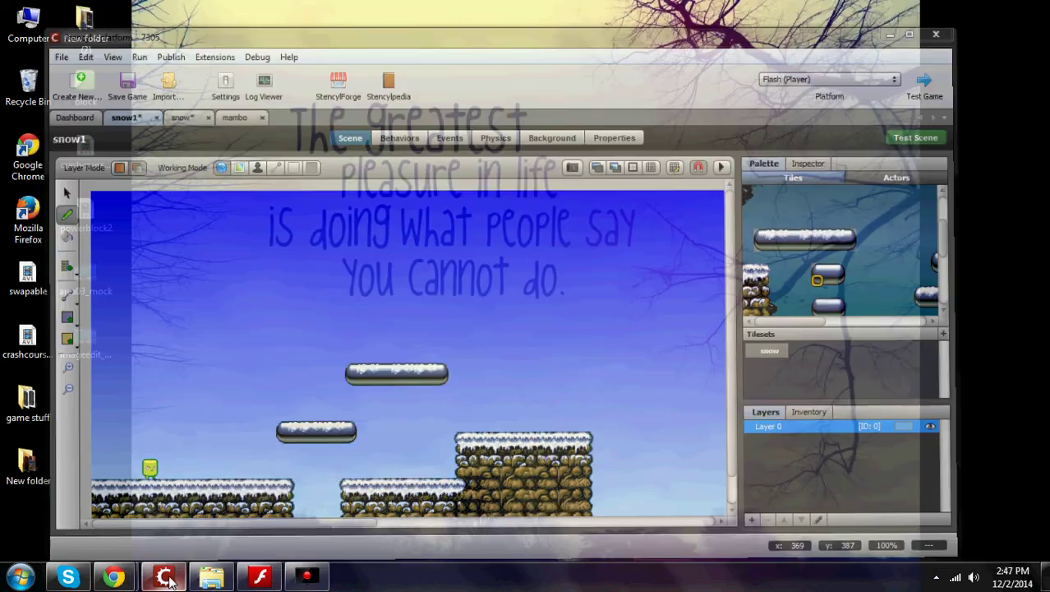